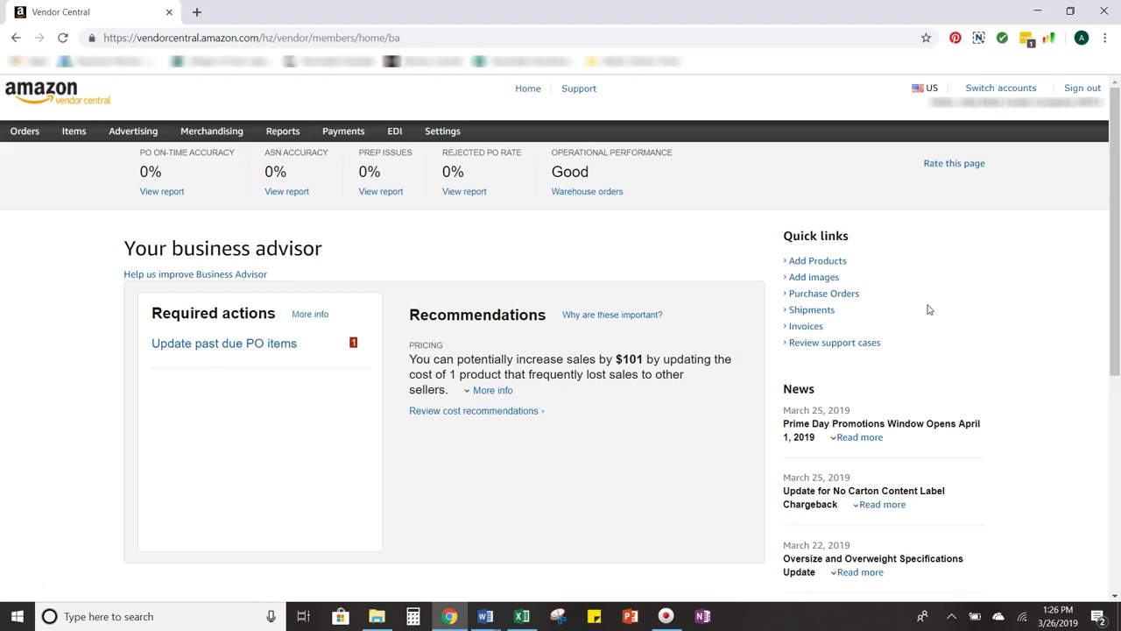
Open the New Images folder and copy the avocado ASIN B00GDIG67T from cell A3 of ASIN List.
click(377, 616)
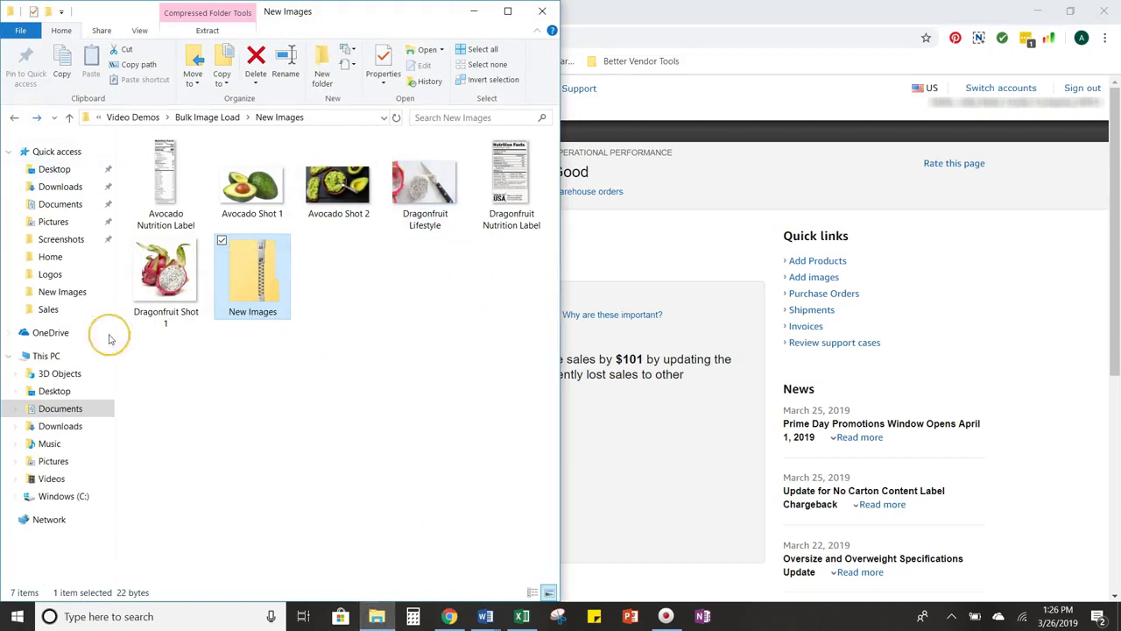
click(374, 309)
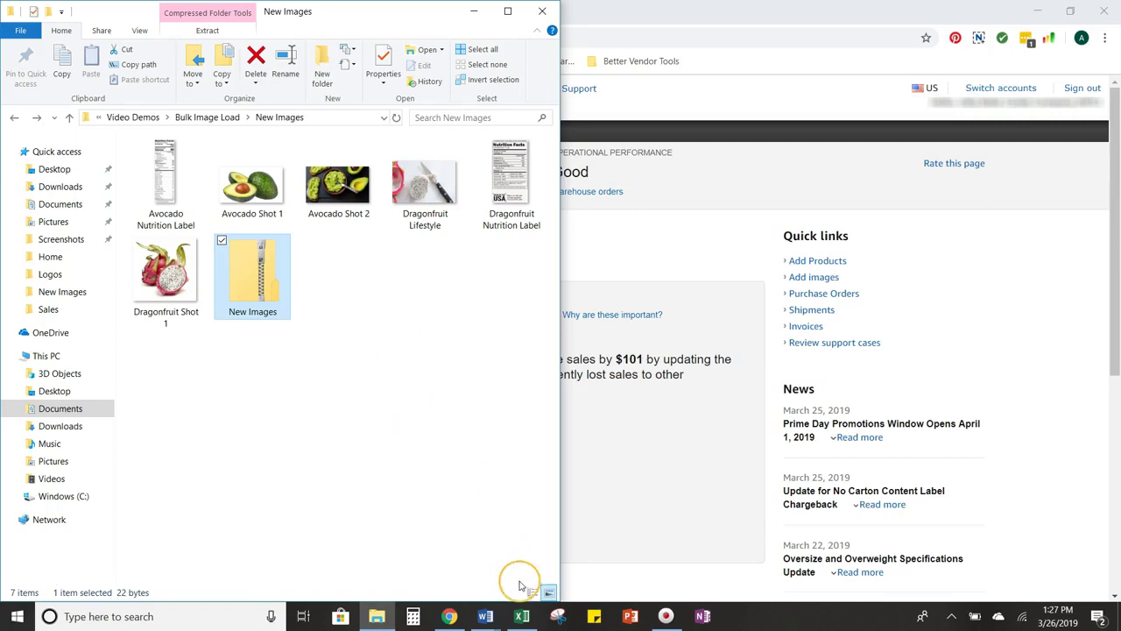
click(523, 617)
click(816, 333)
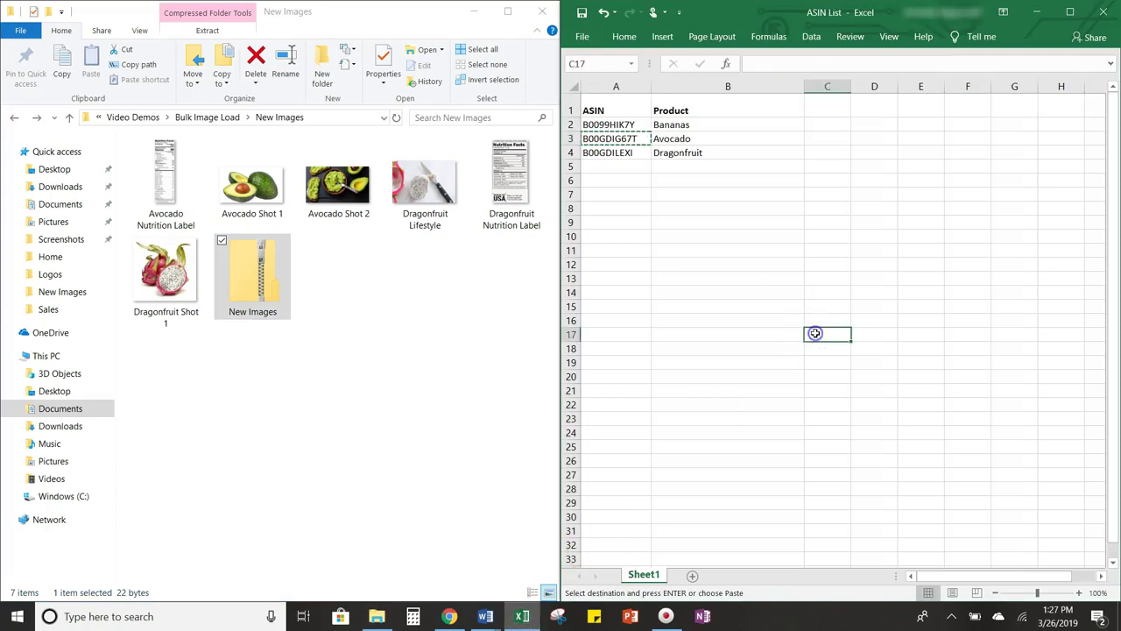
key(Escape)
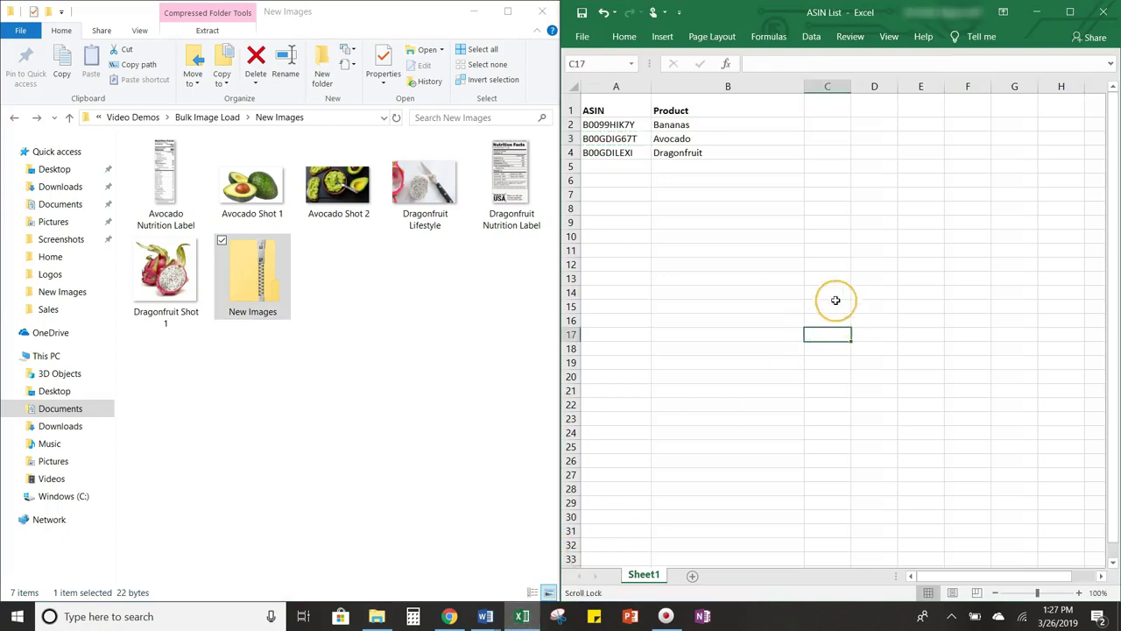
click(619, 138)
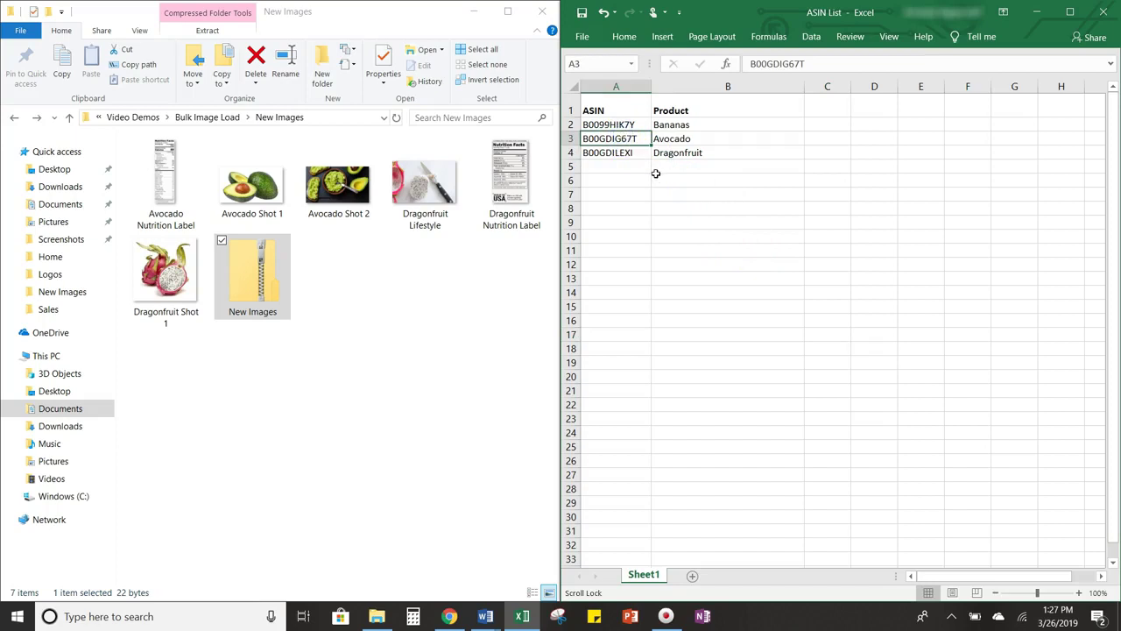
key(ctrl+c)
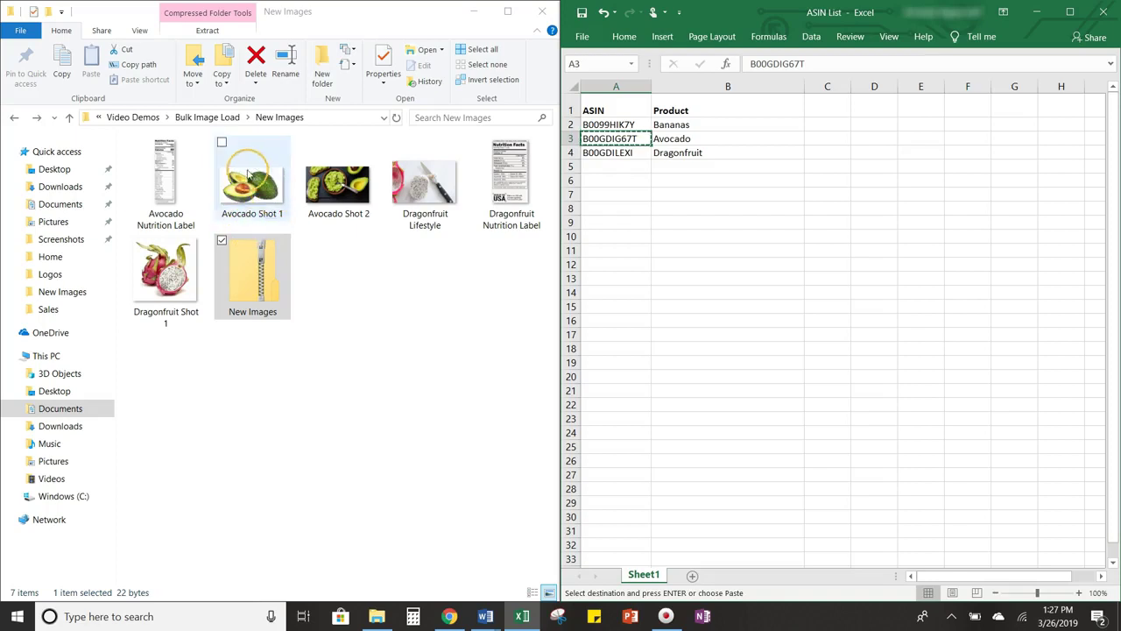
Rename Avocado Shot 1 to B00GDIG67T.MAIN.
click(263, 214)
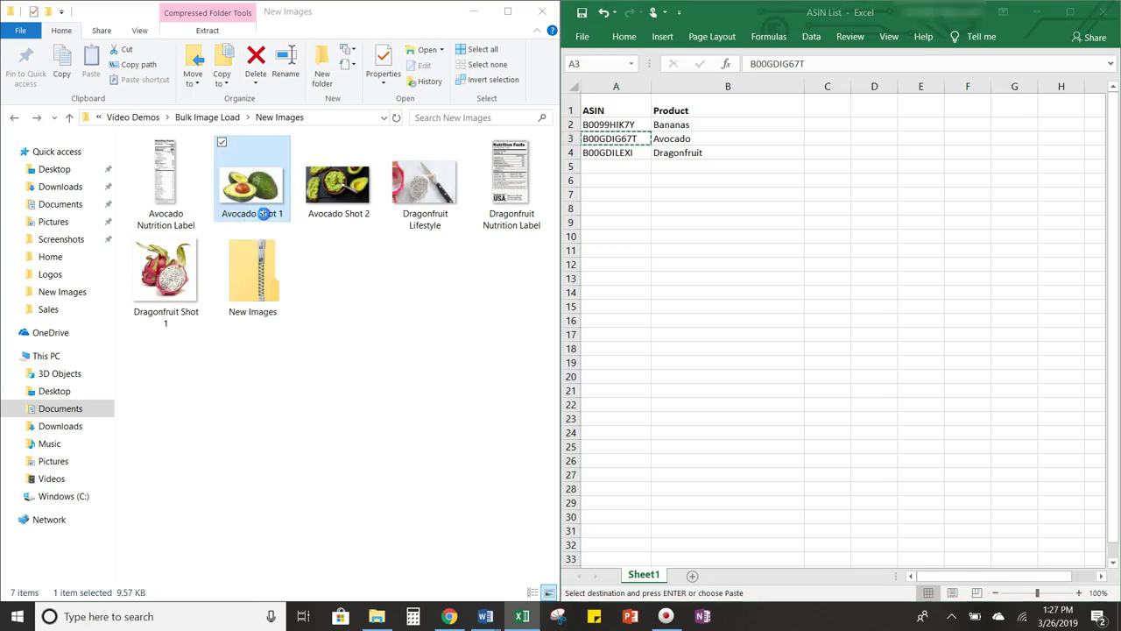
click(263, 214)
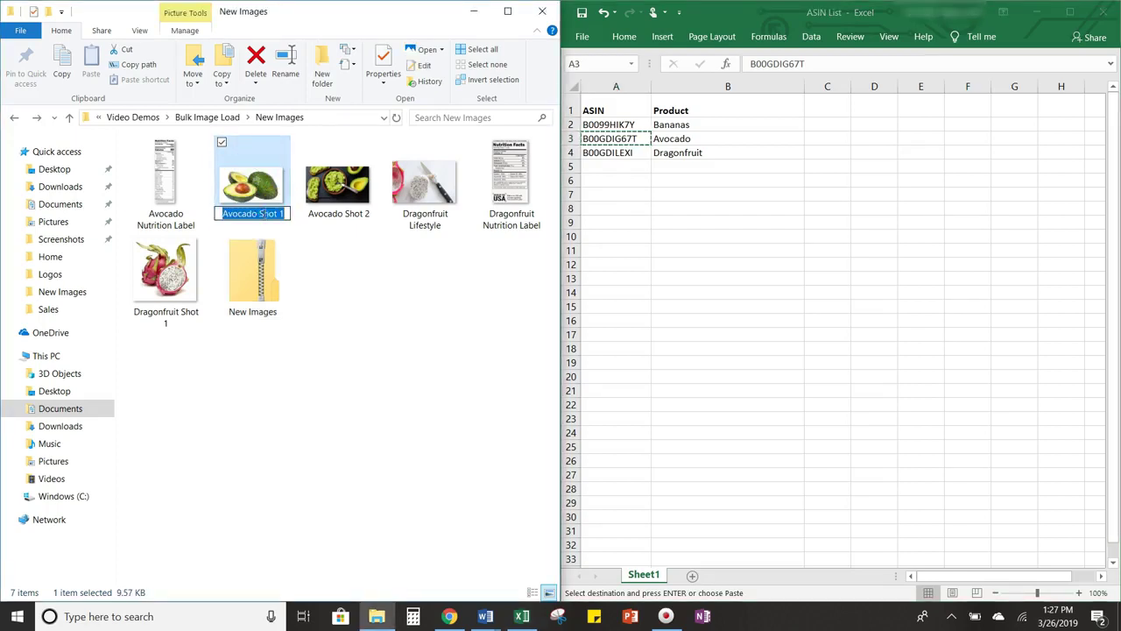
key(ctrl+v)
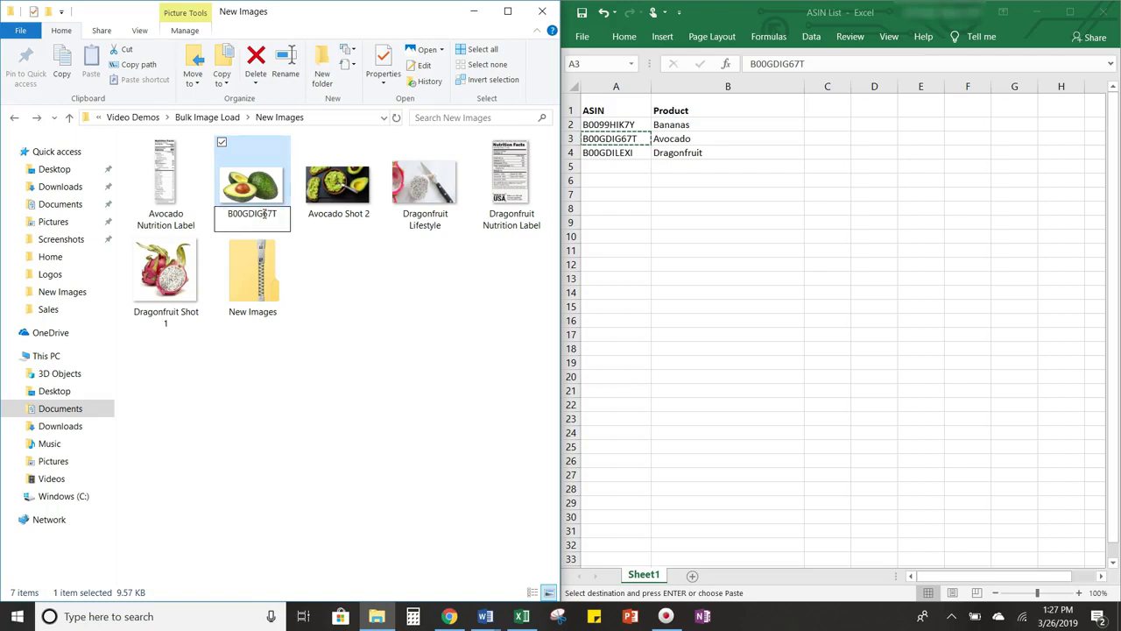
text(.)
text(MAIN)
click(374, 336)
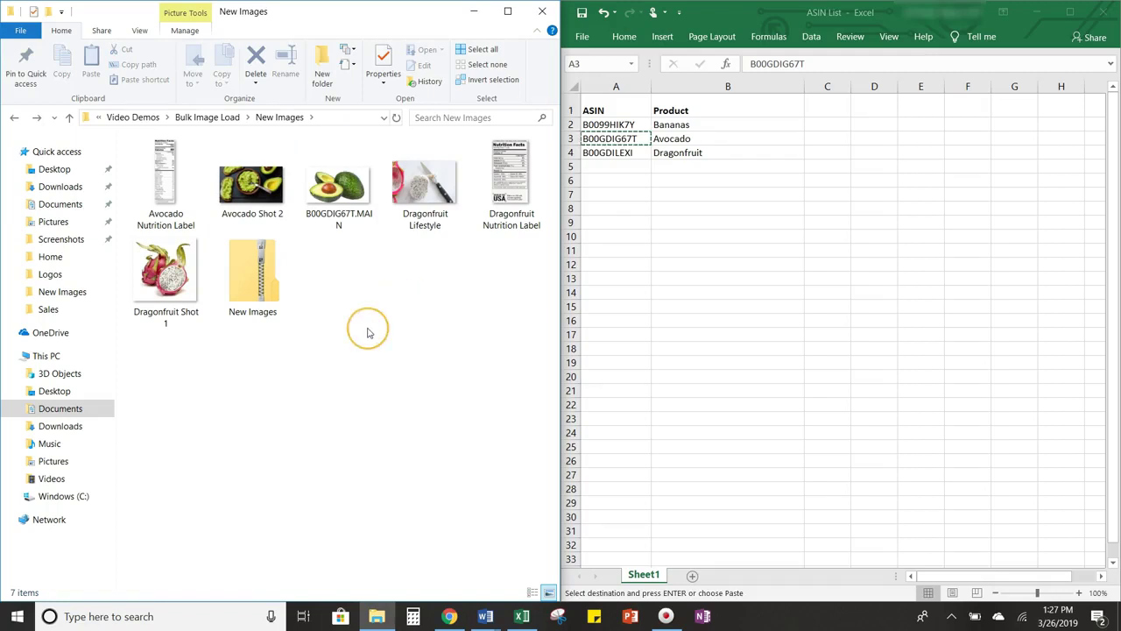
Rename Avocado Shot 2 to B00GDIG67T.PT01.
click(249, 222)
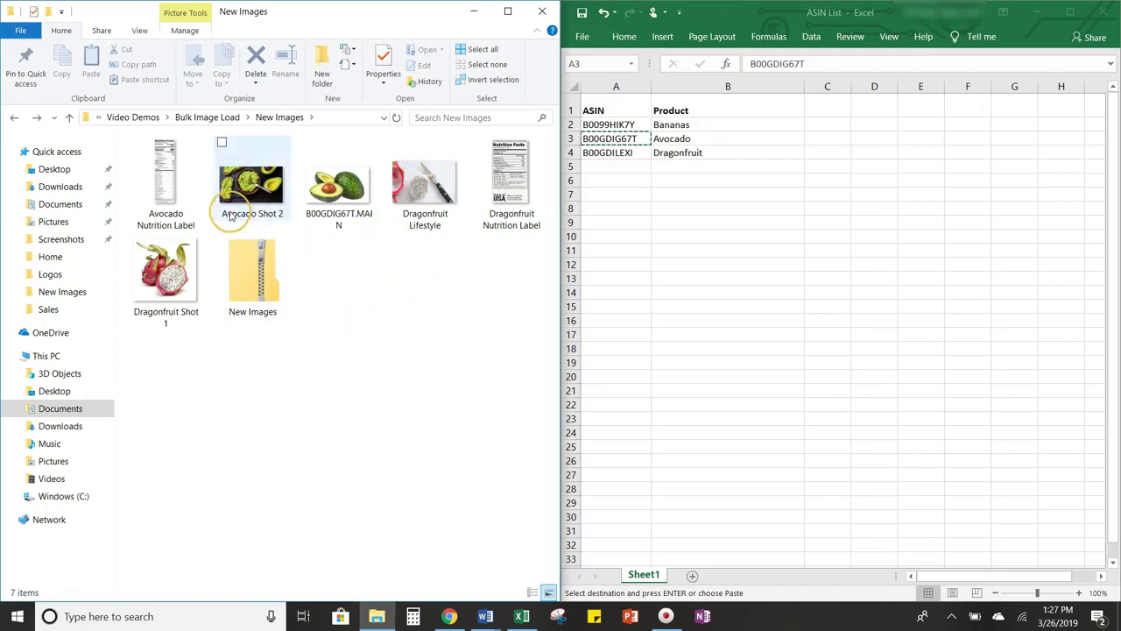
click(276, 219)
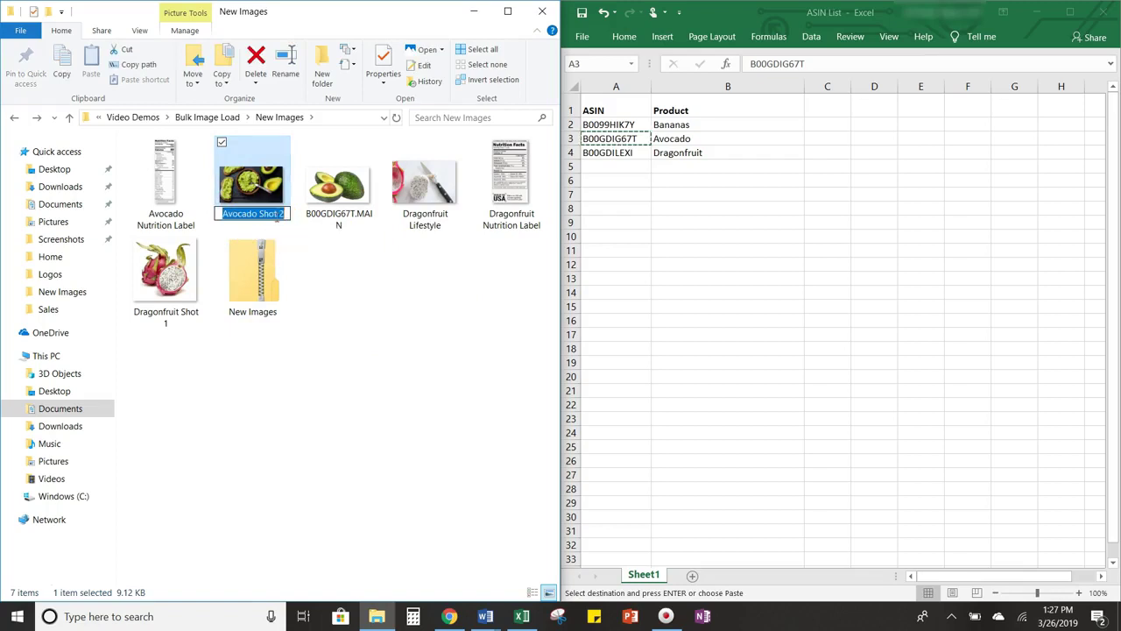
key(ctrl+v)
text(.P)
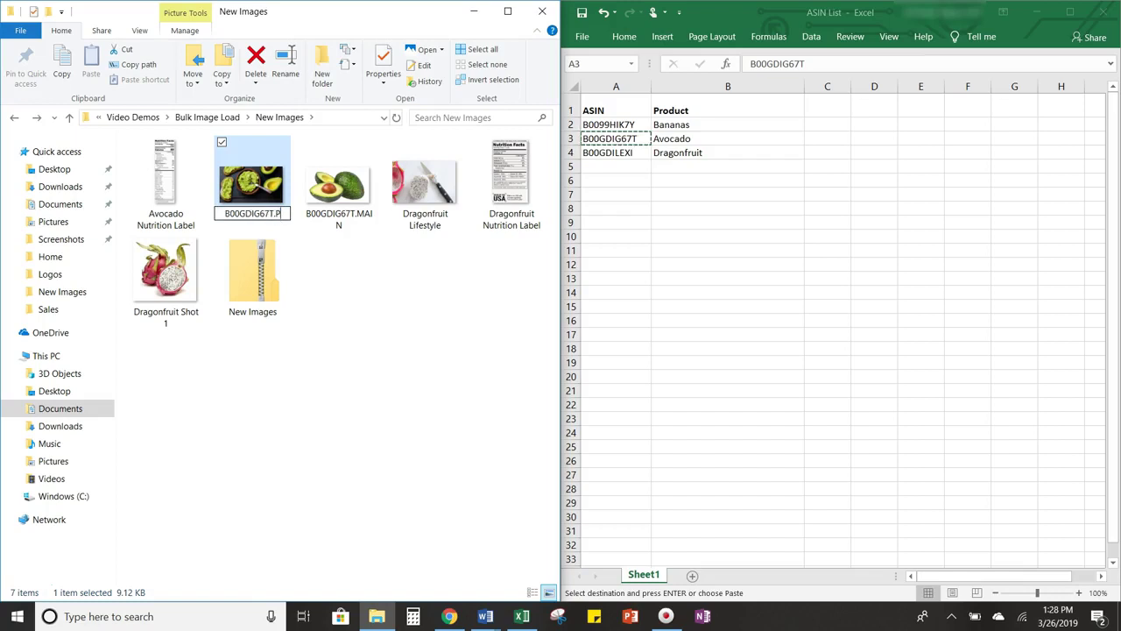
text(T01)
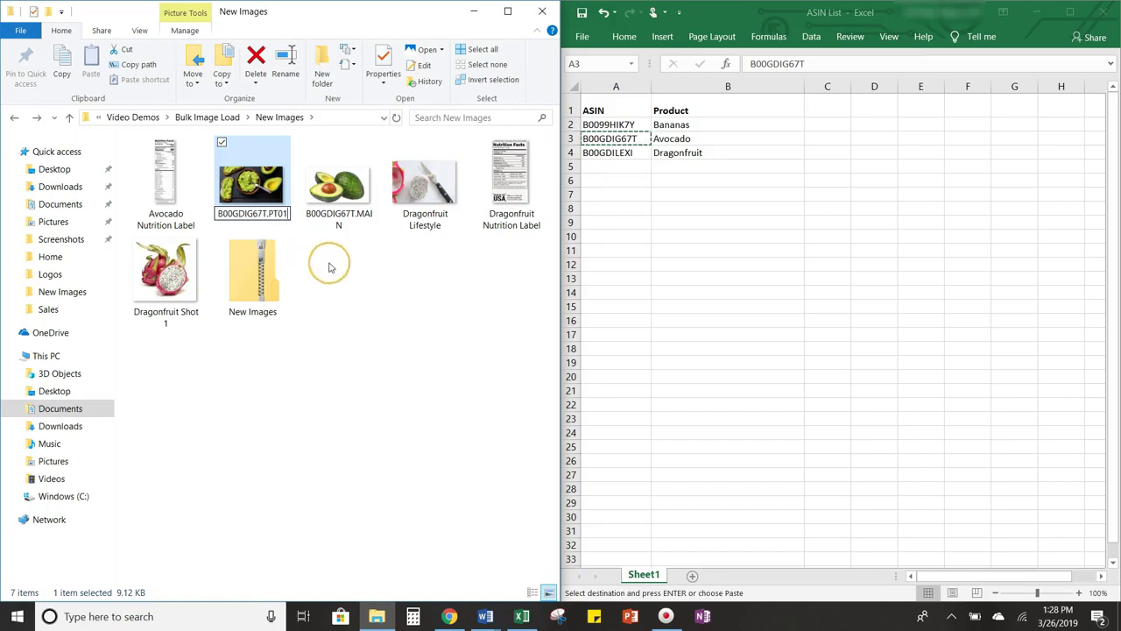
key(Return)
Rename the avocado nutrition label image to B00GDIG67T.PT02.
click(168, 220)
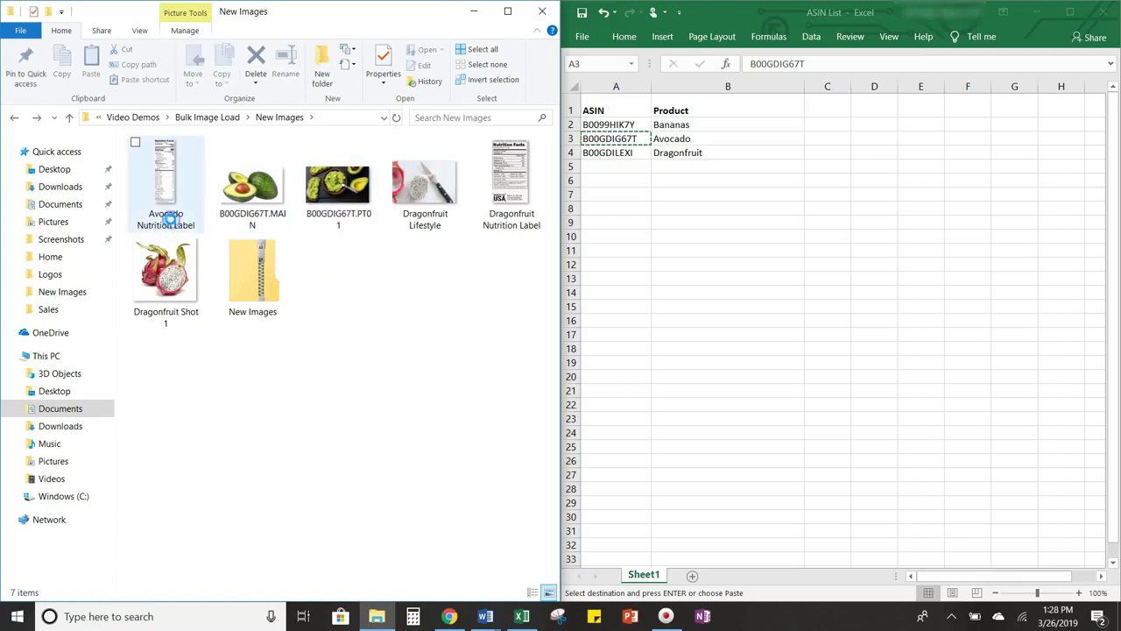
click(178, 224)
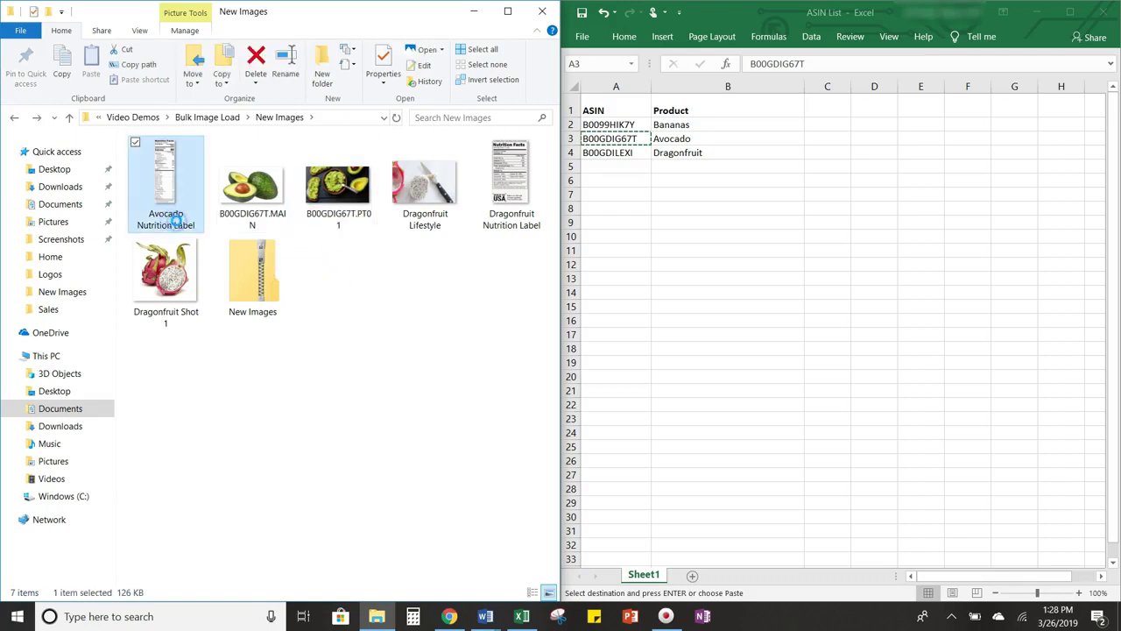
key(ctrl+v)
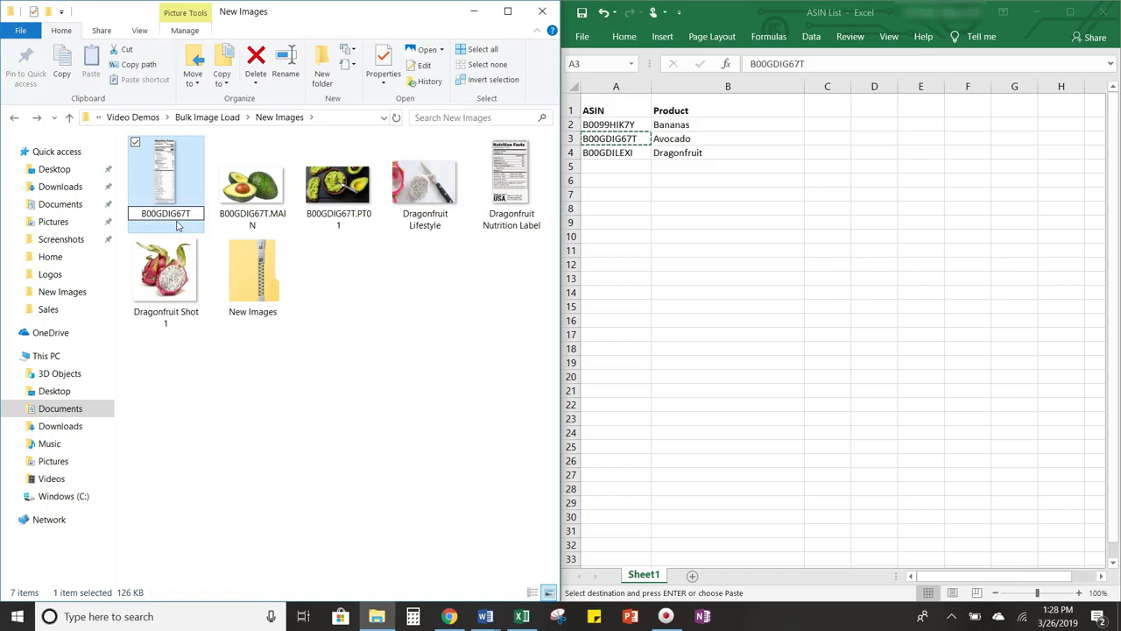
text(.PT02)
key(Return)
click(383, 323)
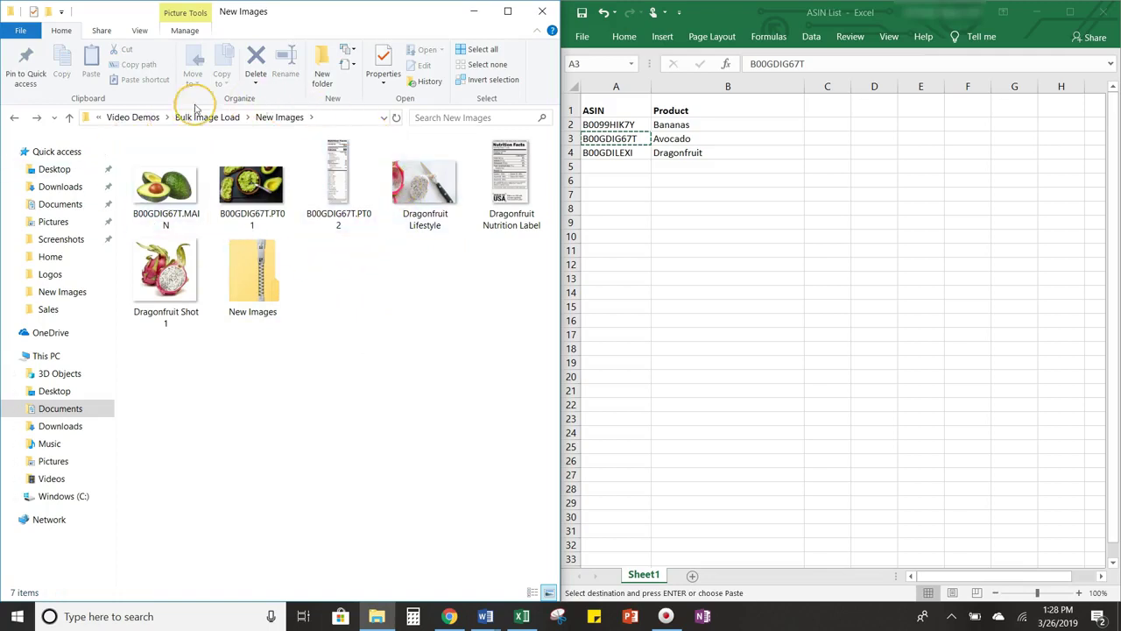
Copy the dragonfruit ASIN B00GDILEXI from cell A4 and rename Dragonfruit Shot 1 to B00GDILEXI.MAIN.
click(639, 157)
click(638, 159)
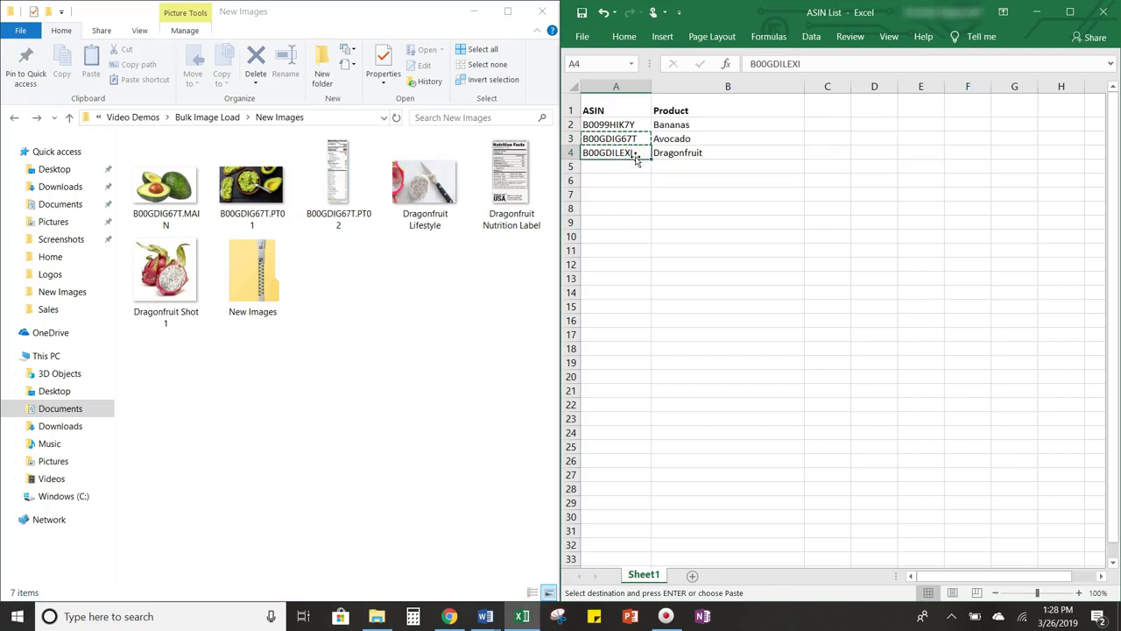
key(ctrl+c)
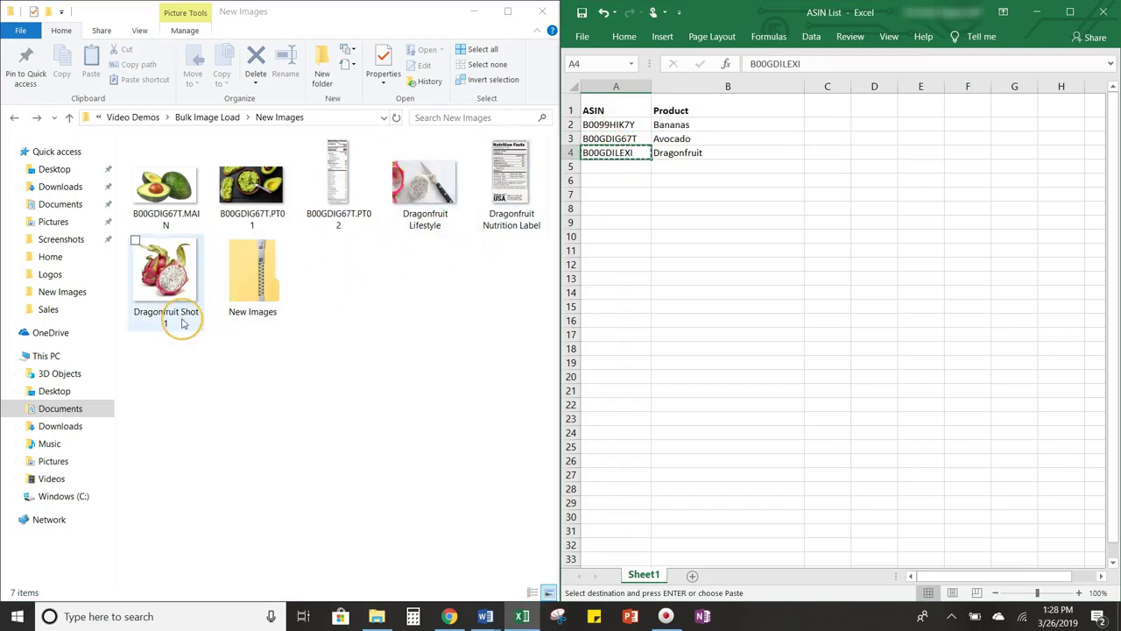
click(183, 324)
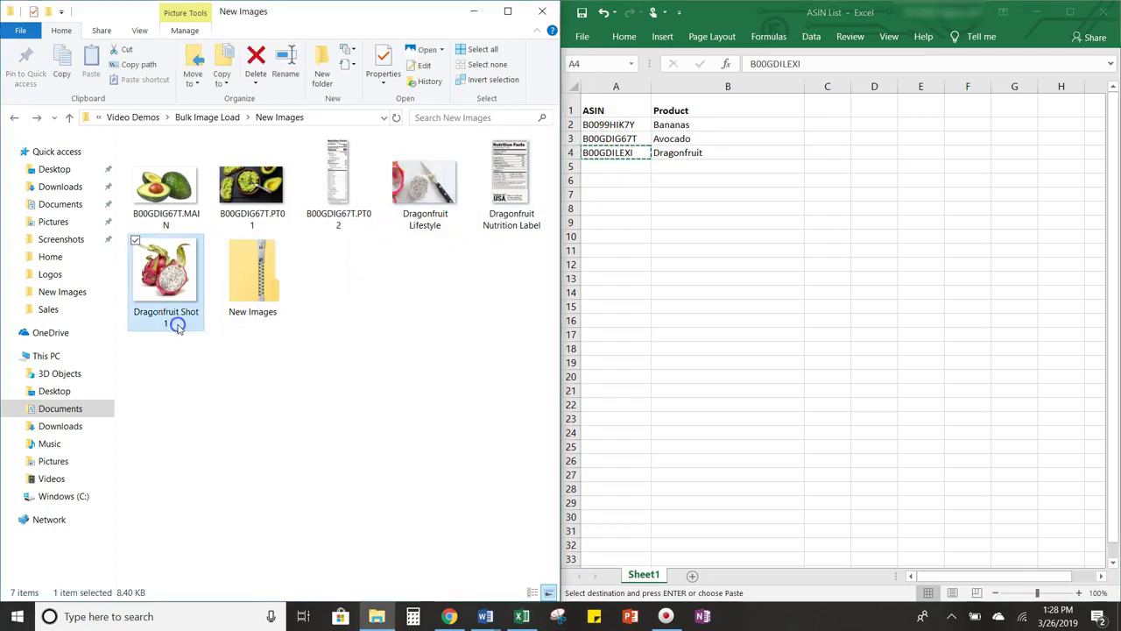
click(178, 325)
key(ctrl+v)
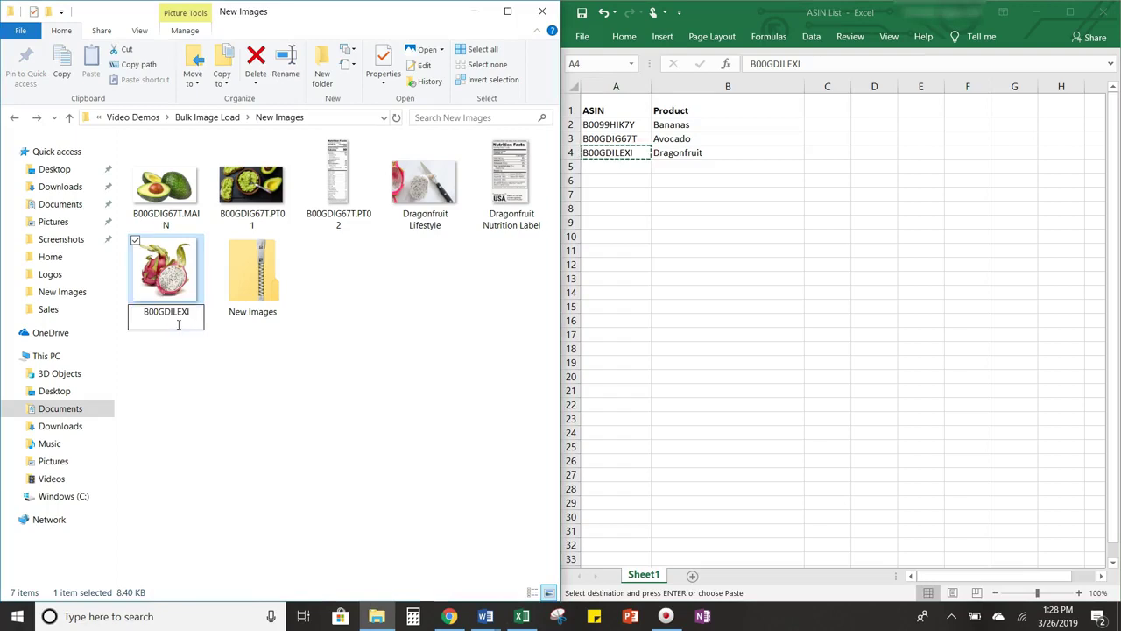
text(.MAIN)
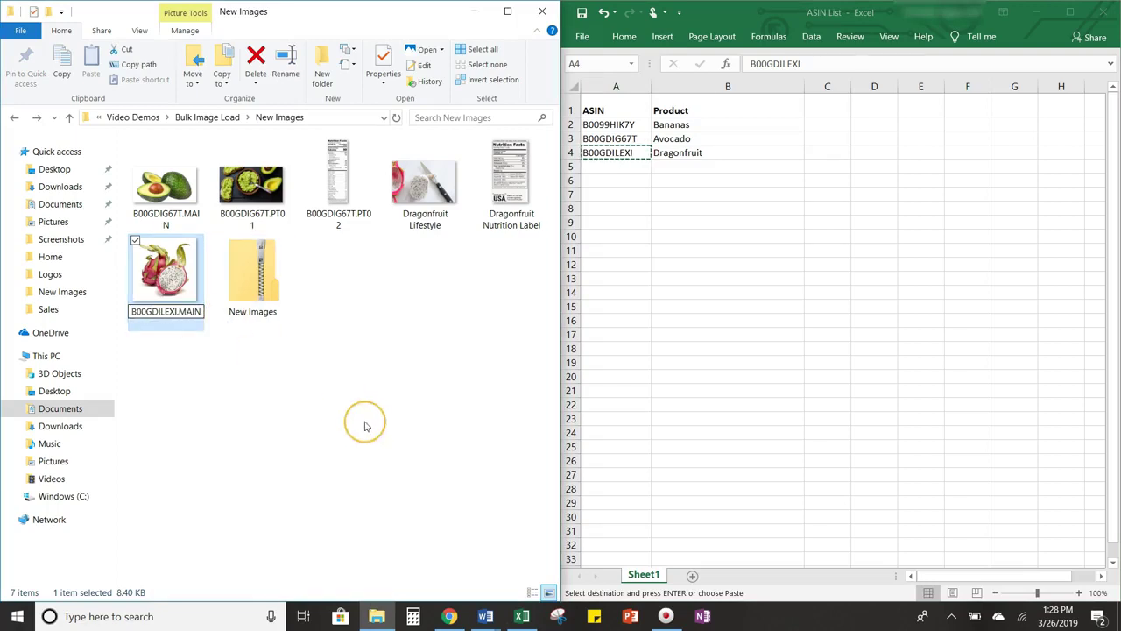
key(Return)
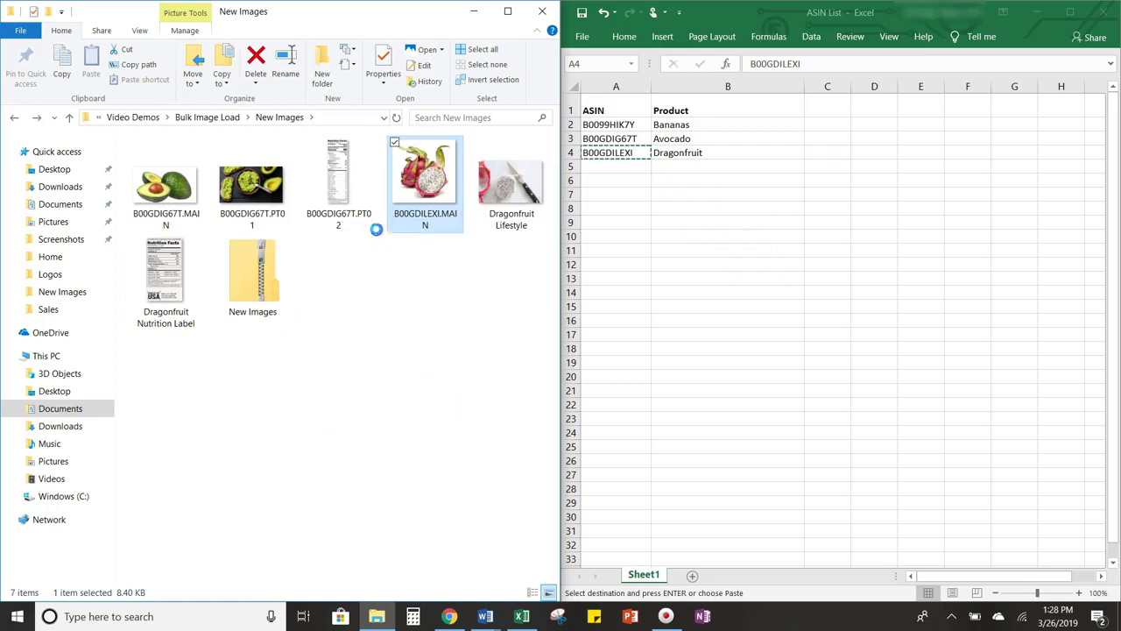
Rename the Dragonfruit Lifestyle image to B00GDILEXI.PT01.
click(511, 230)
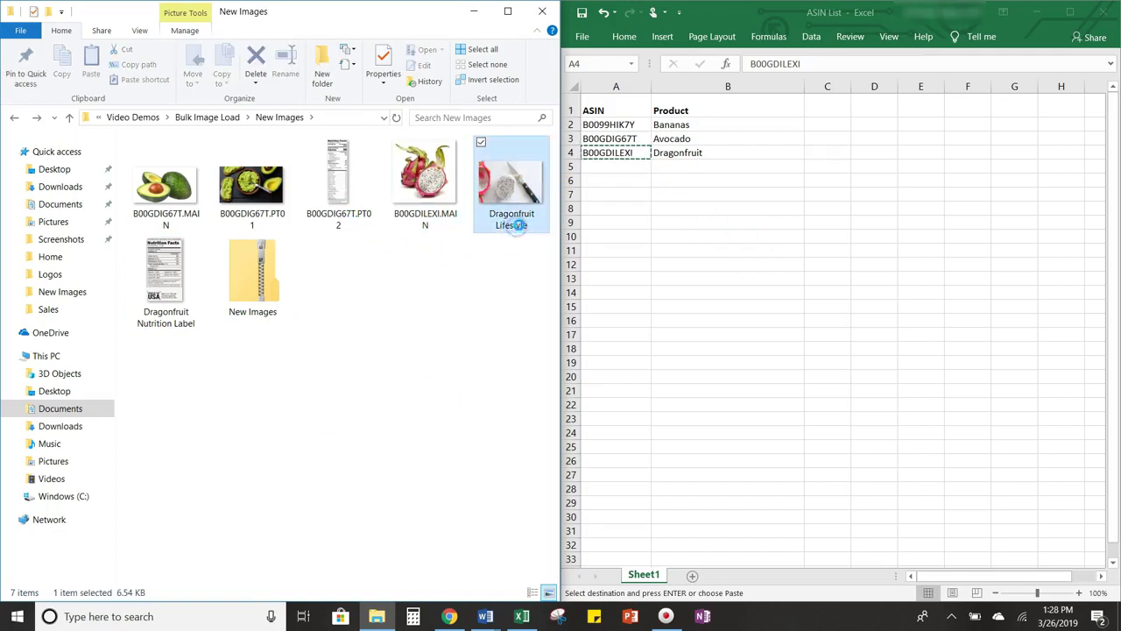
click(520, 226)
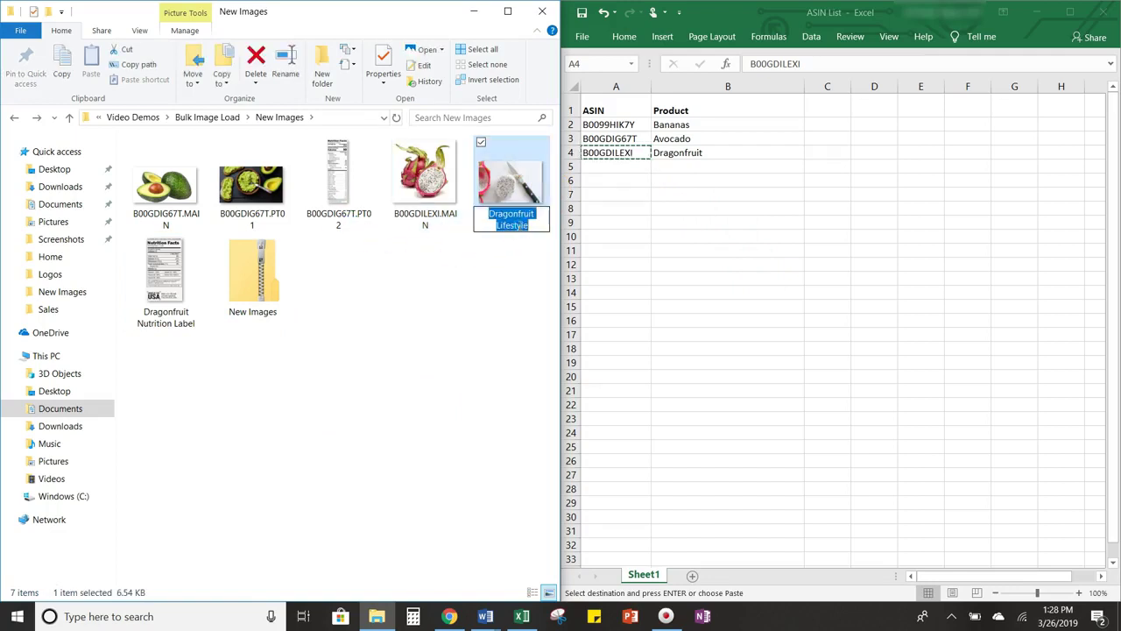
key(ctrl+v)
text(.P)
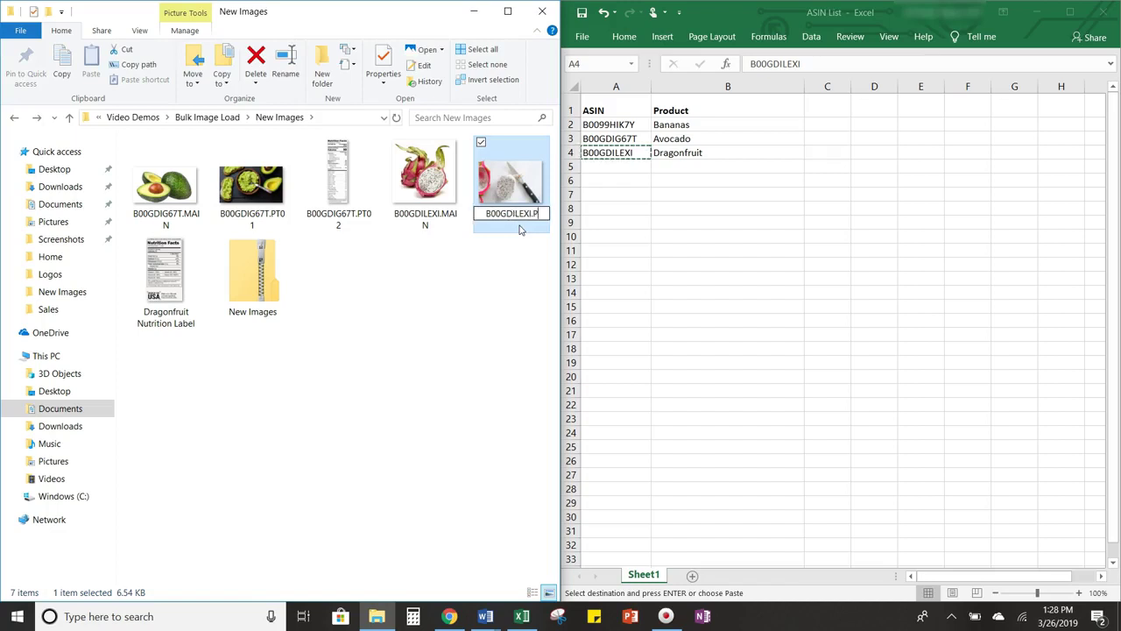
text(T01)
click(421, 306)
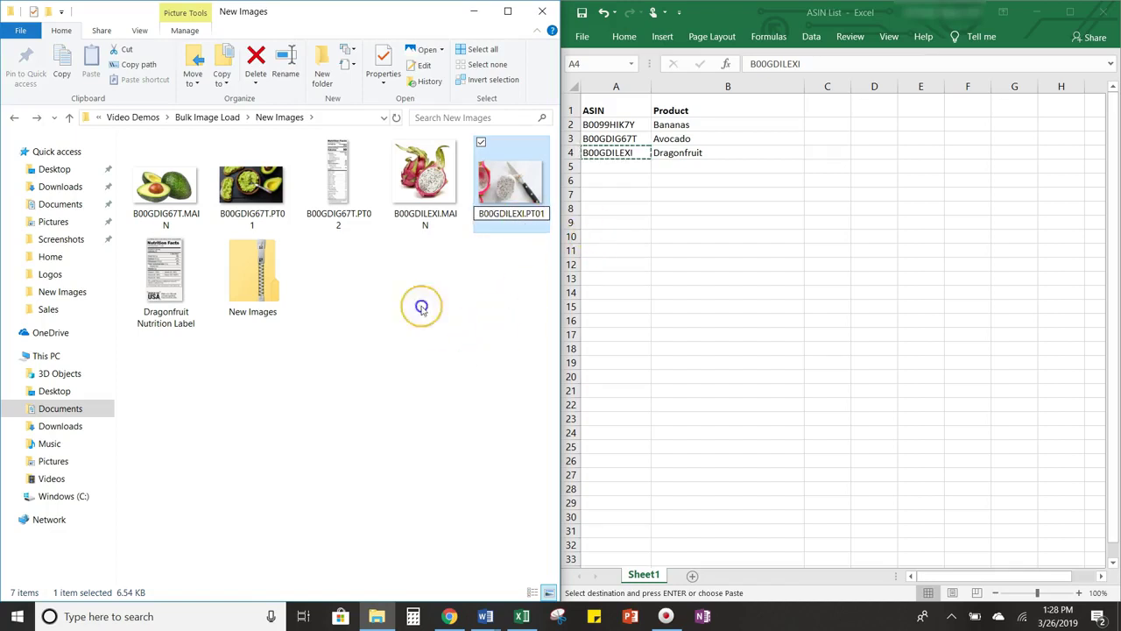
Rename the Dragonfruit Nutrition Label image to B00GDILEXI.PT02.
click(177, 322)
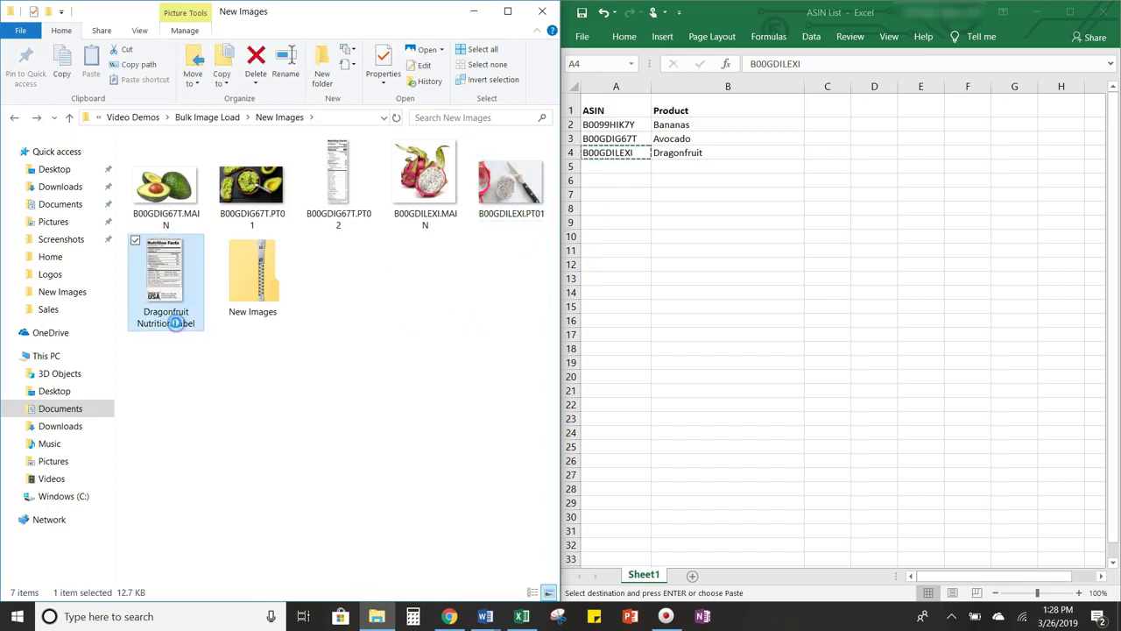
click(177, 322)
key(ctrl+v)
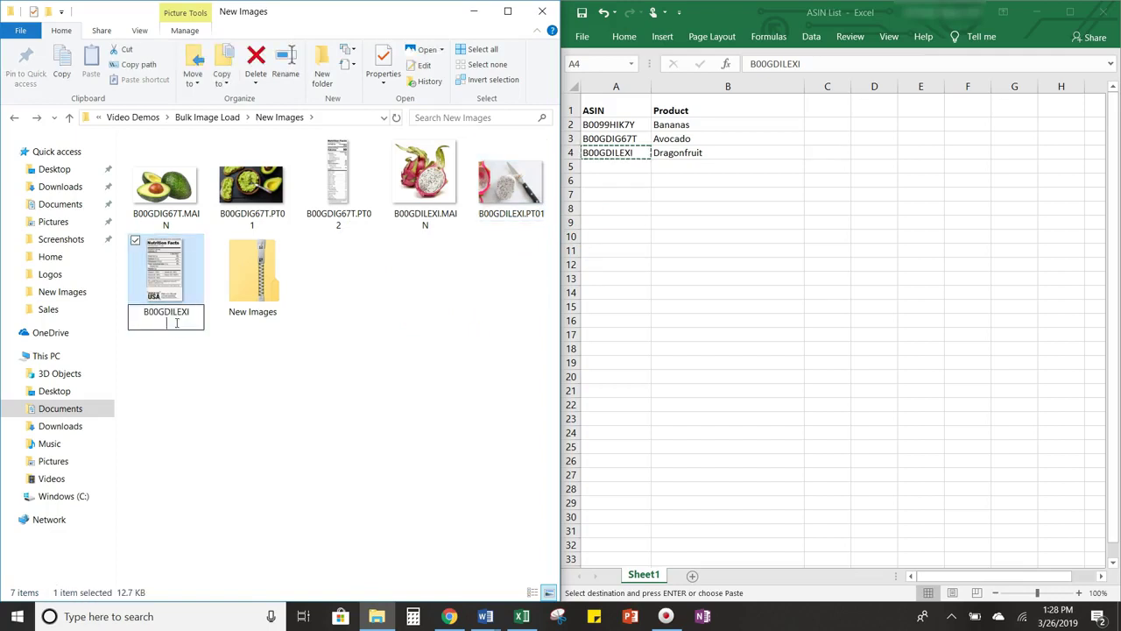
text(.PT02)
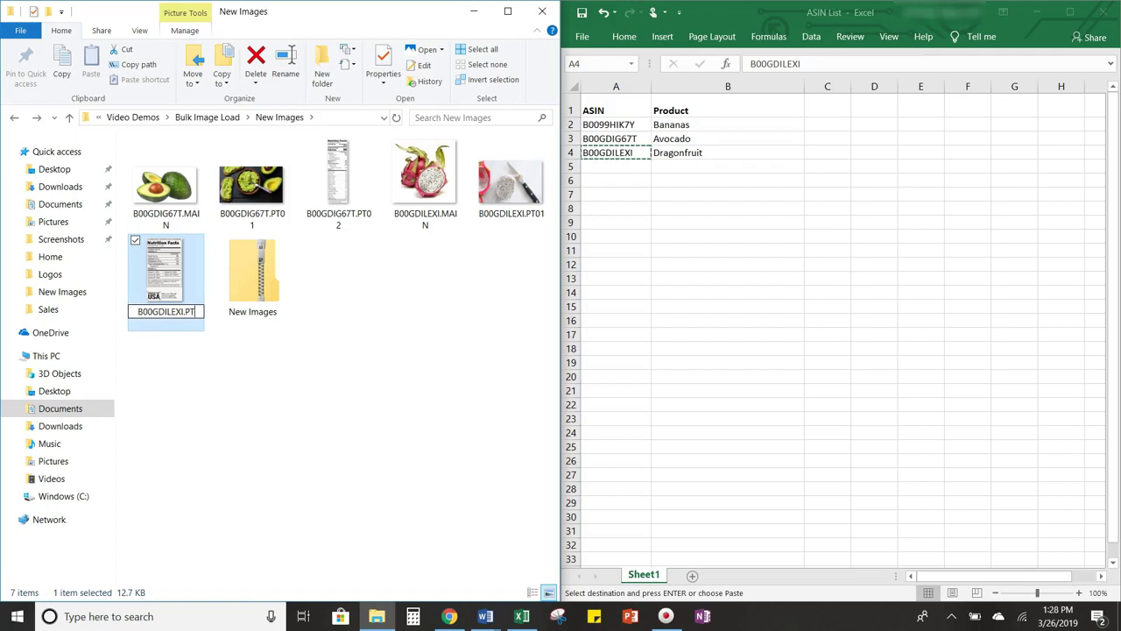
key(Return)
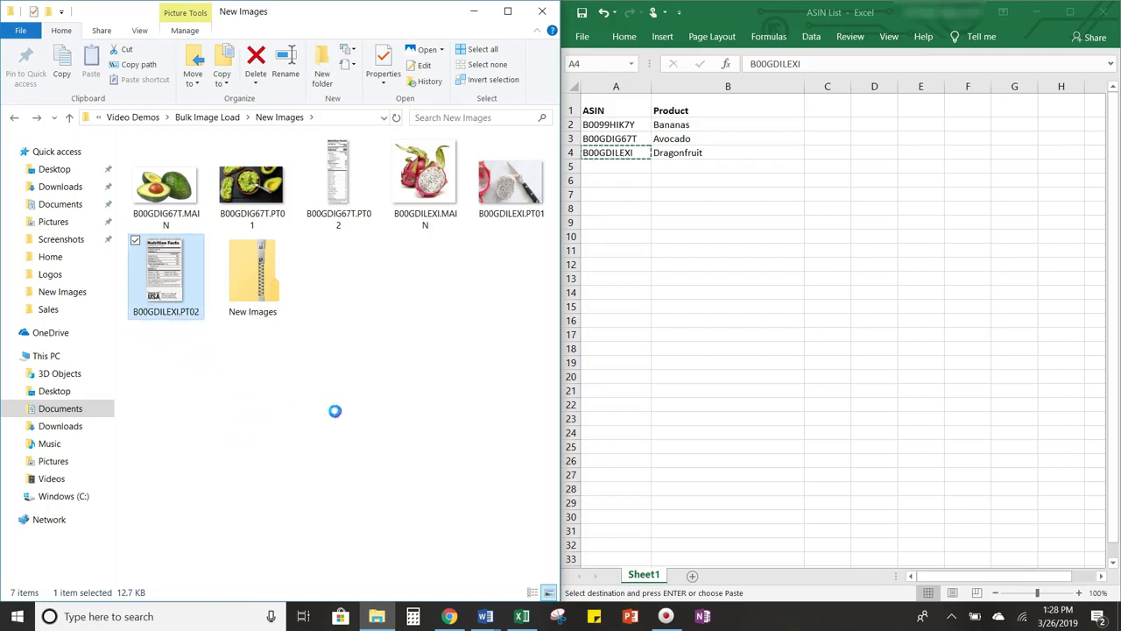
Drag all six ASIN-named images into the New Images zip and open it to verify.
click(335, 411)
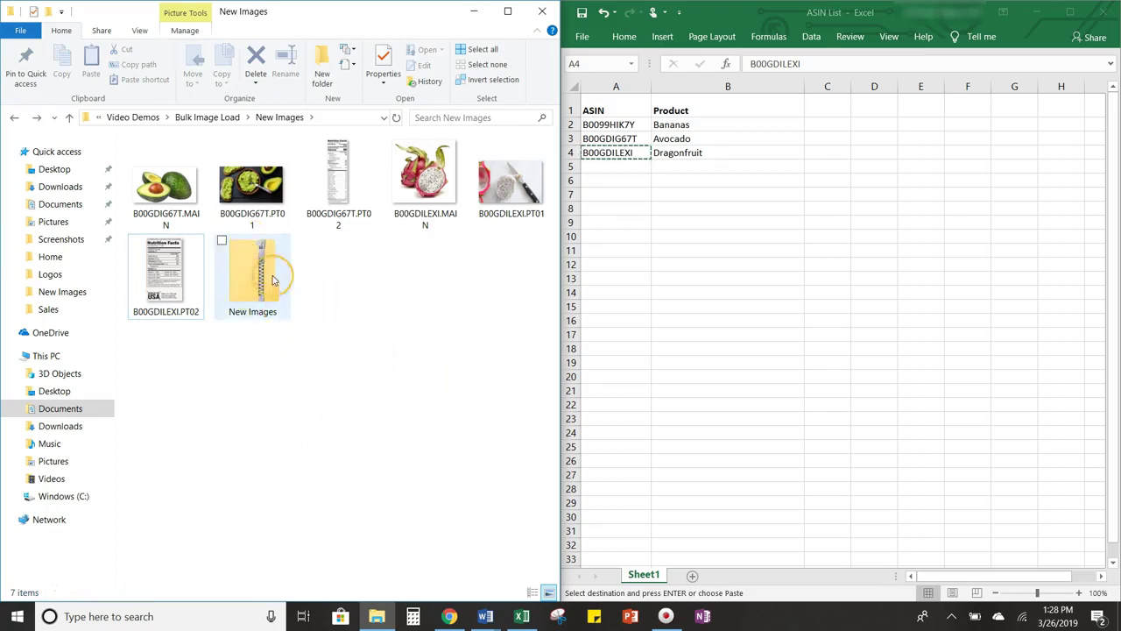
click(296, 316)
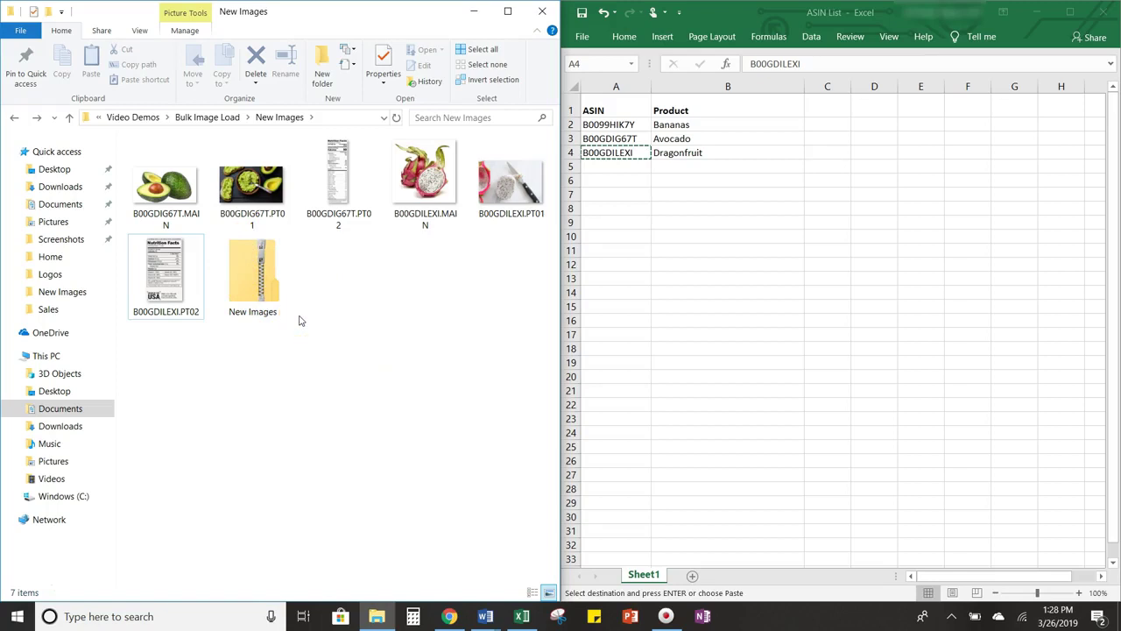
click(164, 204)
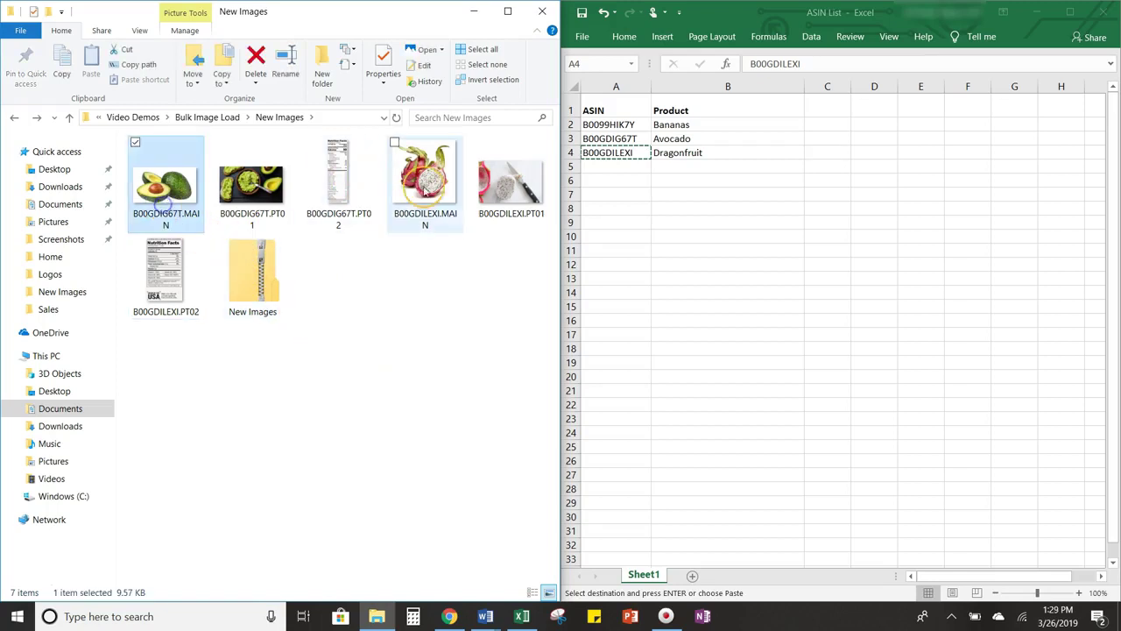
shift+click(163, 289)
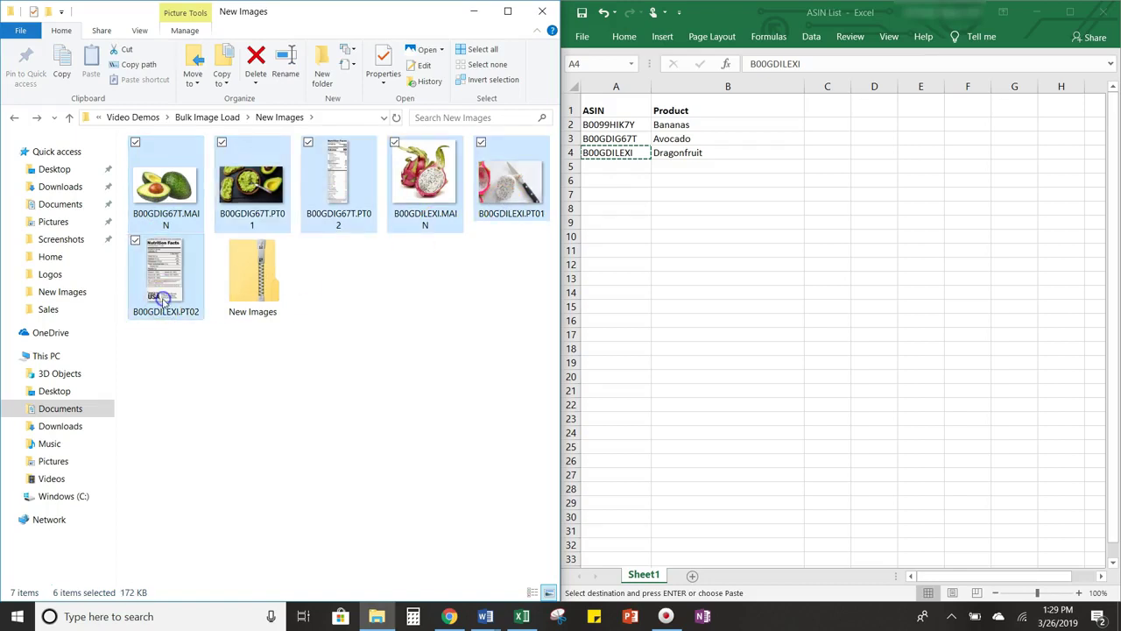
mouse_move(252, 189)
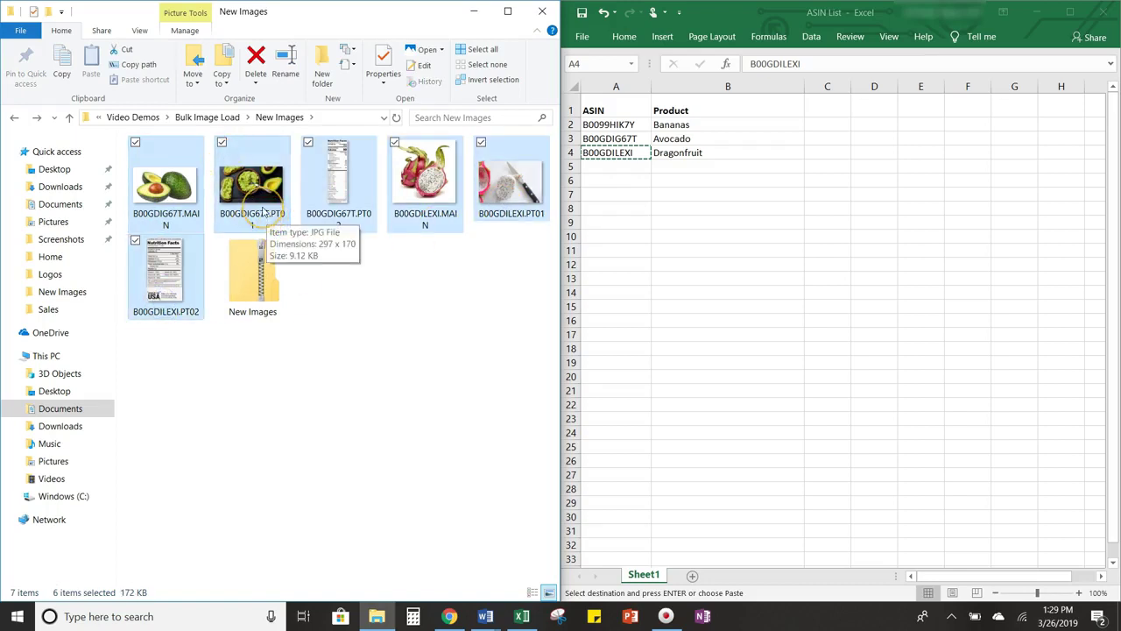
drag(261, 209, 263, 278)
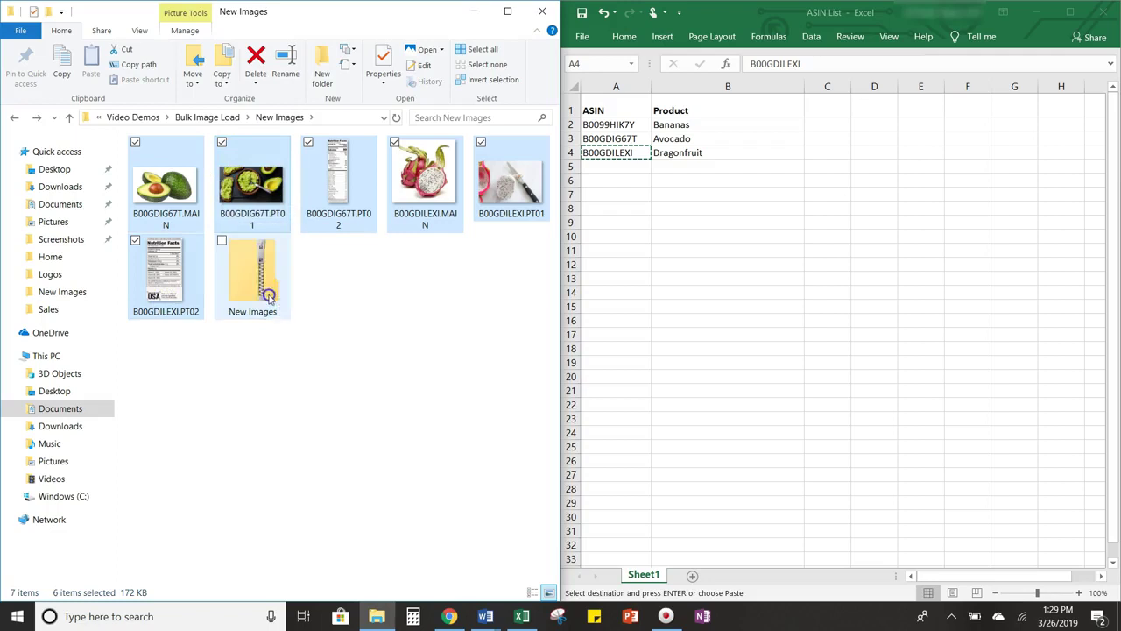
mouse_move(253, 276)
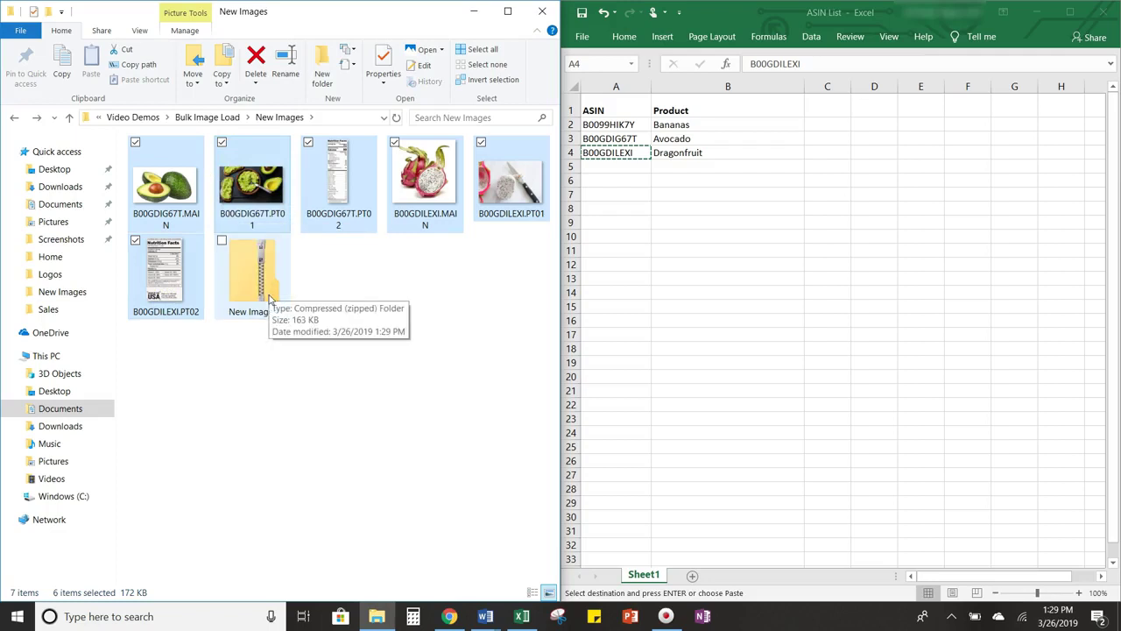
click(264, 278)
double_click(265, 277)
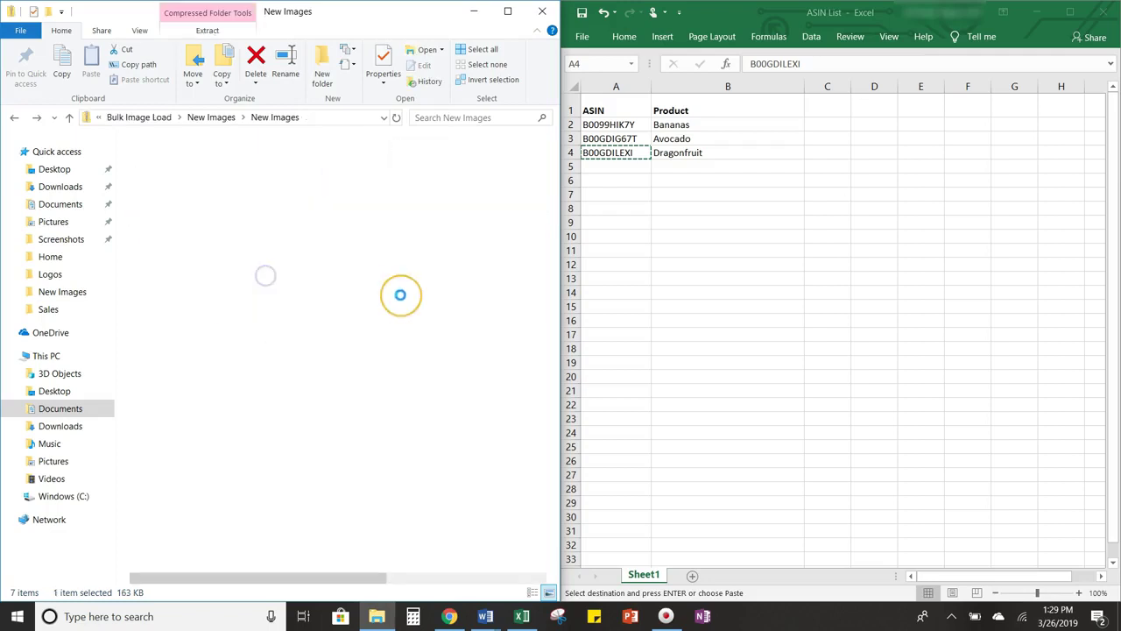
click(14, 117)
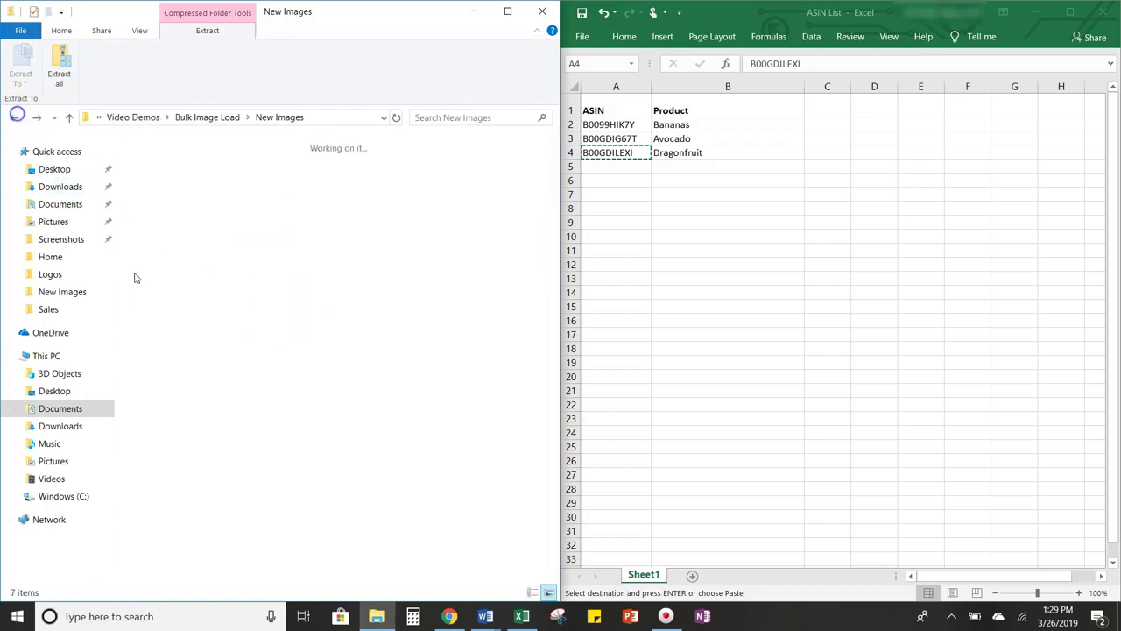
In Chrome, go to Vendor Central's Product image management page via Items > Upload Images.
click(450, 616)
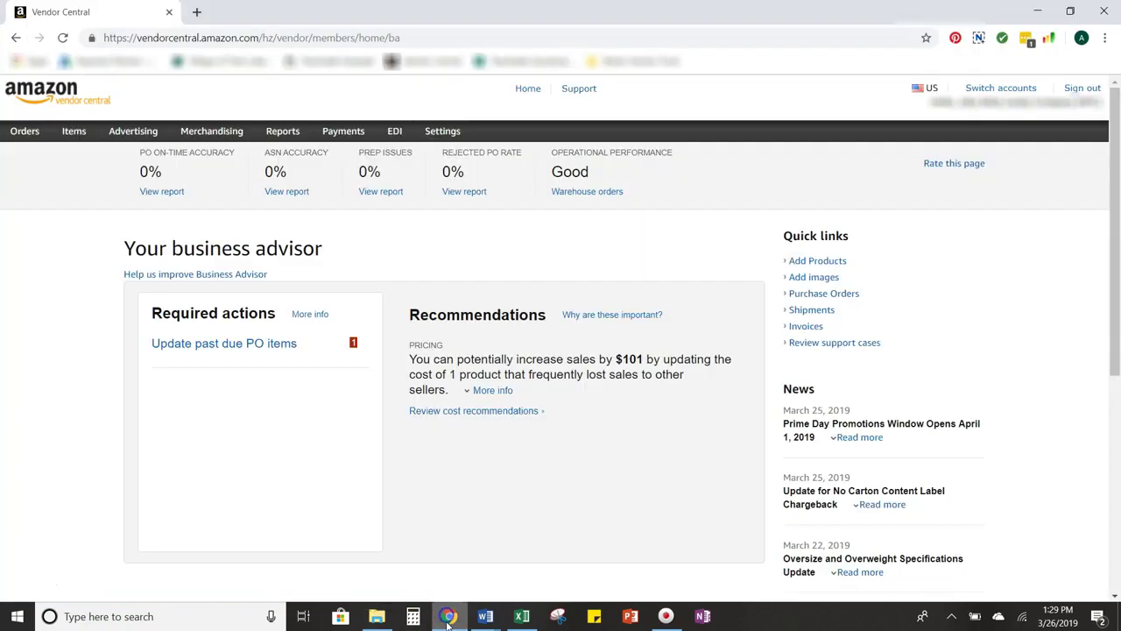
click(1117, 264)
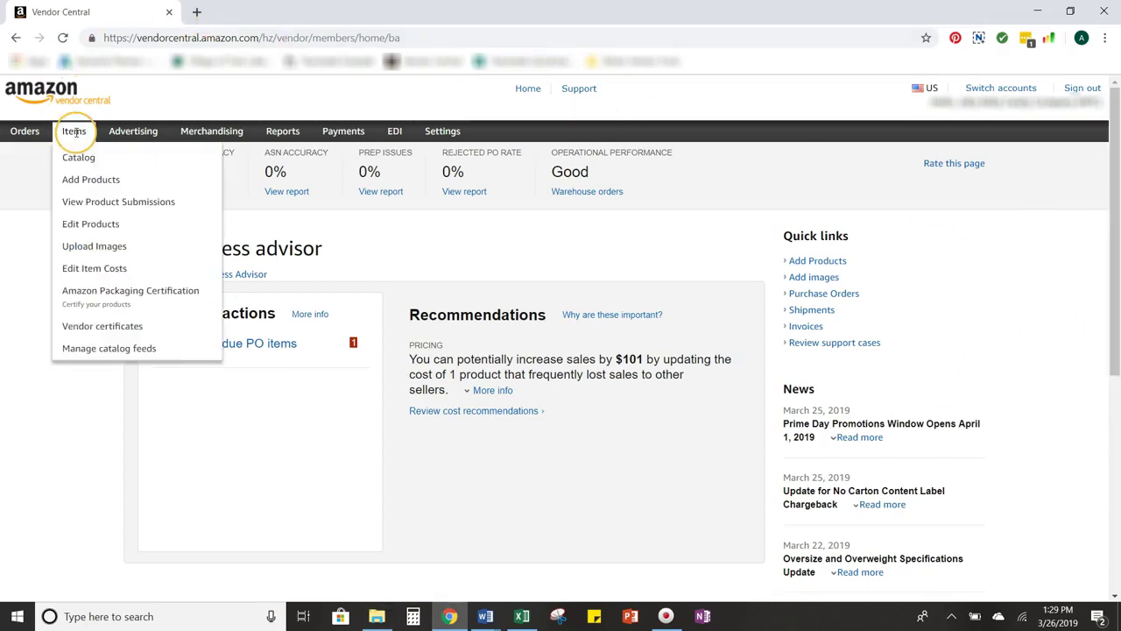
mouse_move(74, 130)
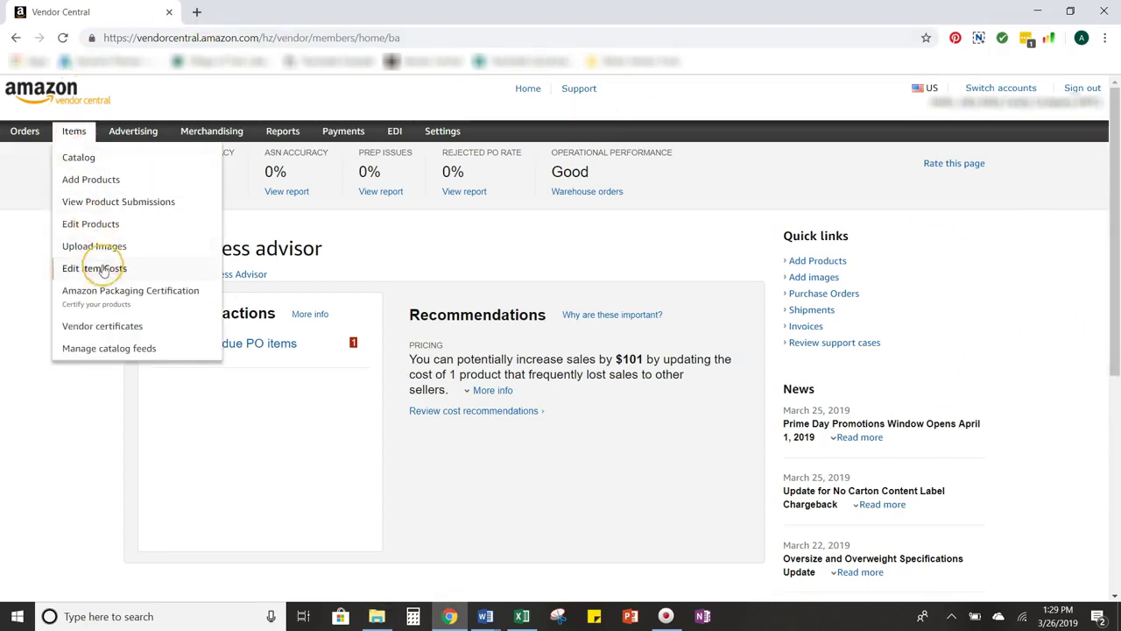
click(138, 254)
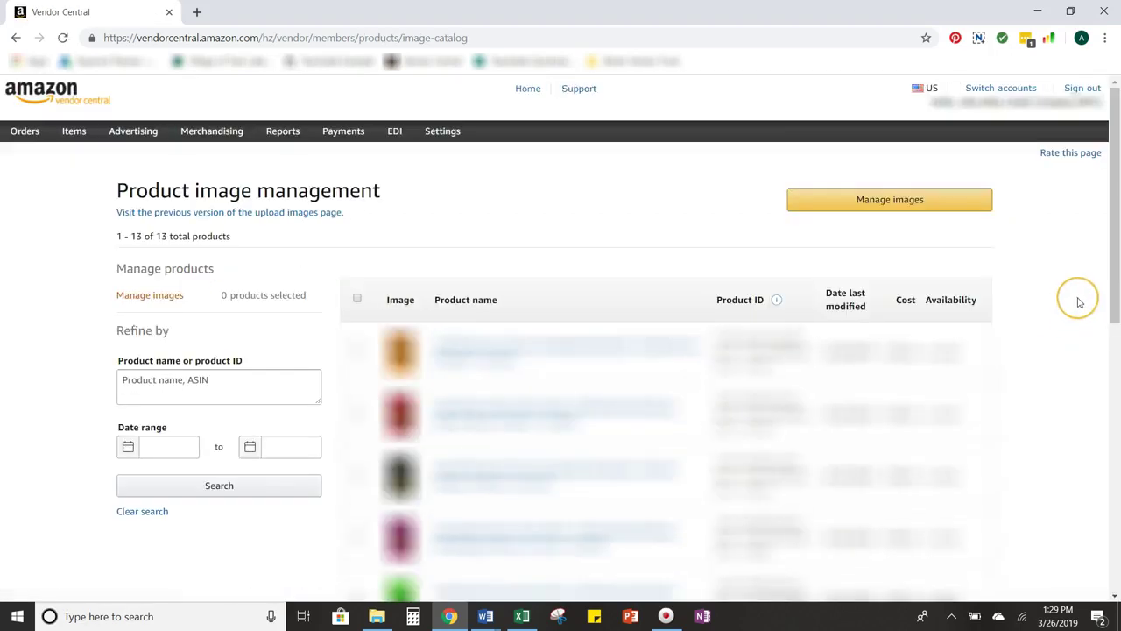
scroll(1079, 301, down, 1)
scroll(1078, 301, up, 1)
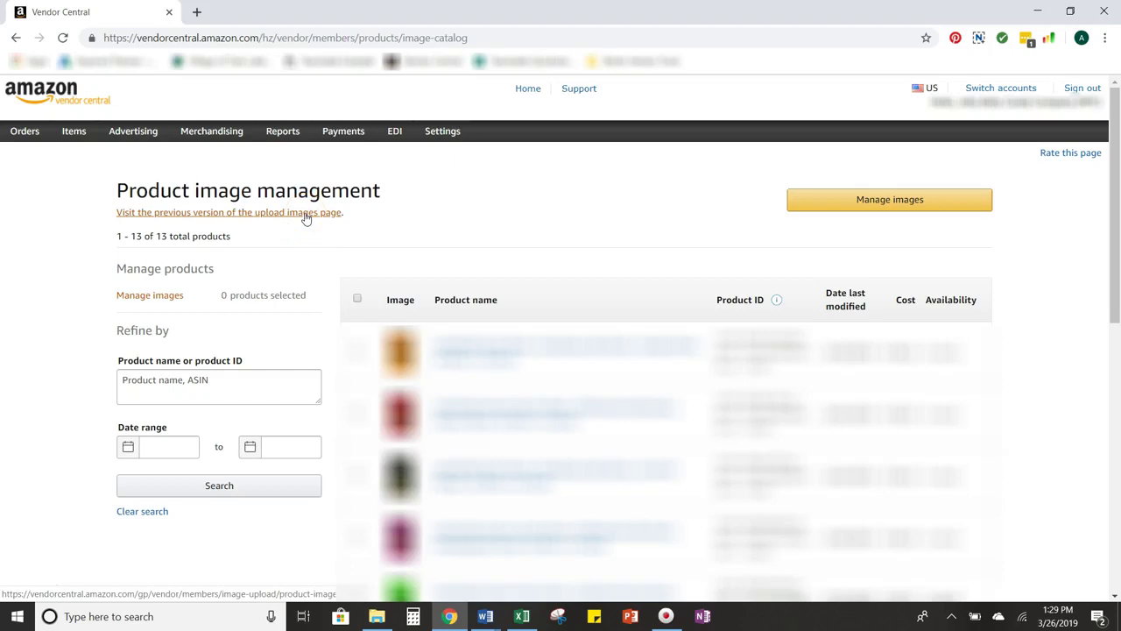
On the previous-version upload images page, select New Images.zip as the file to upload.
click(306, 213)
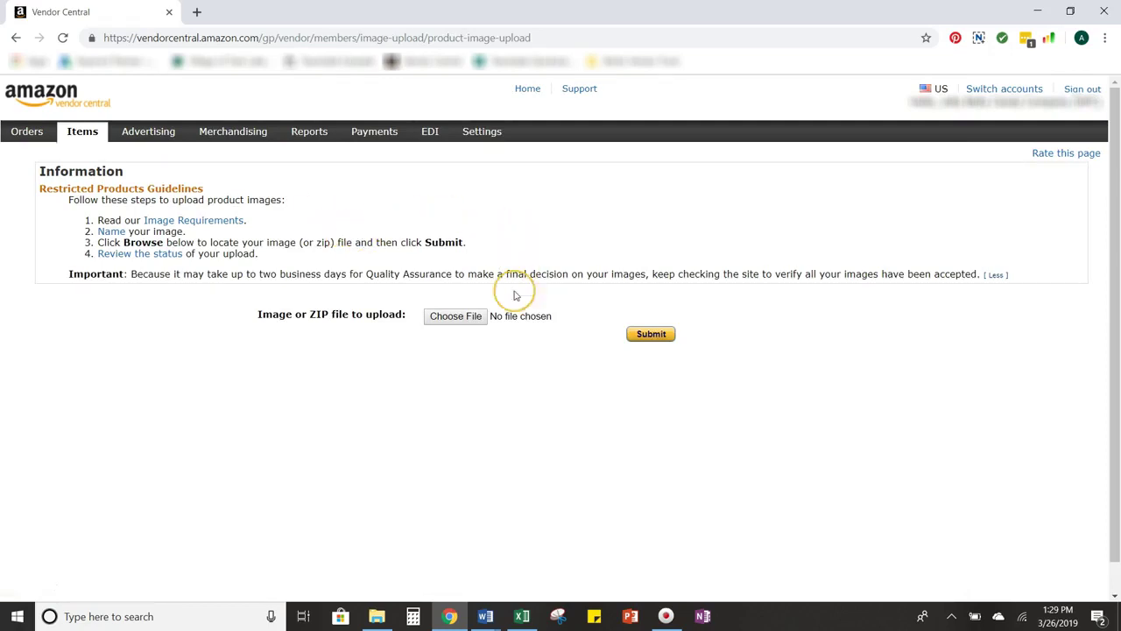
click(465, 319)
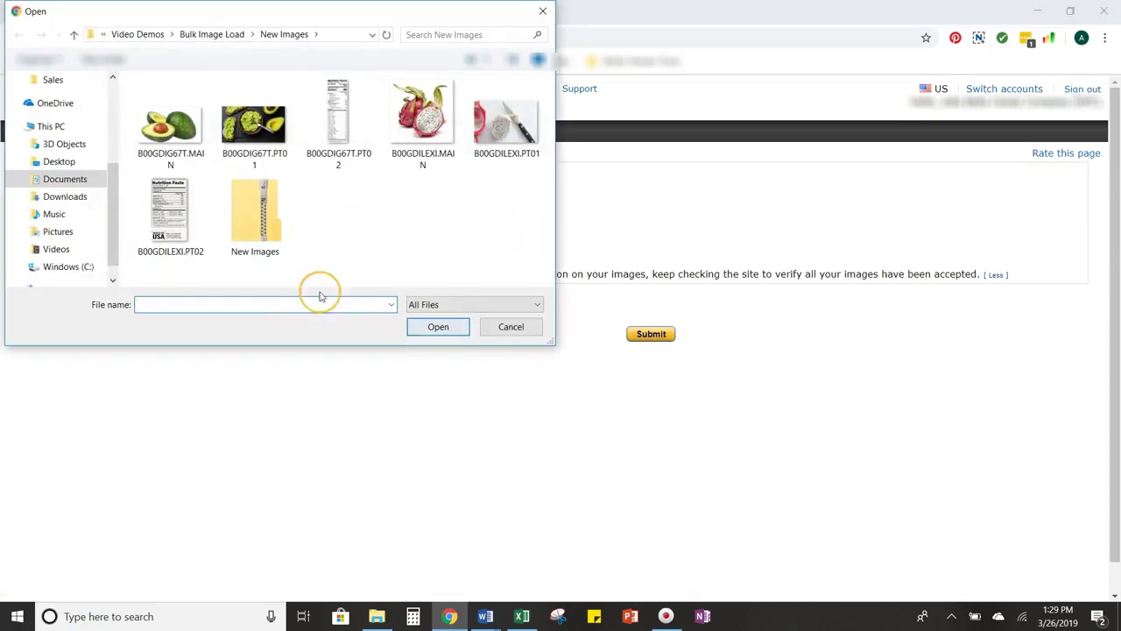
click(270, 225)
click(438, 326)
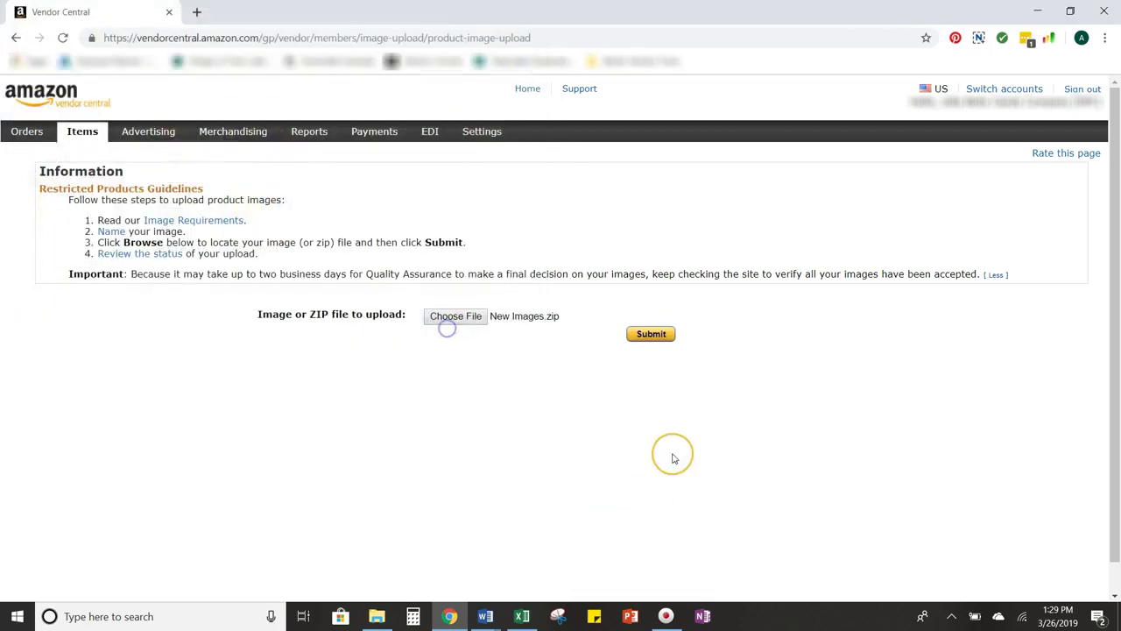
click(817, 346)
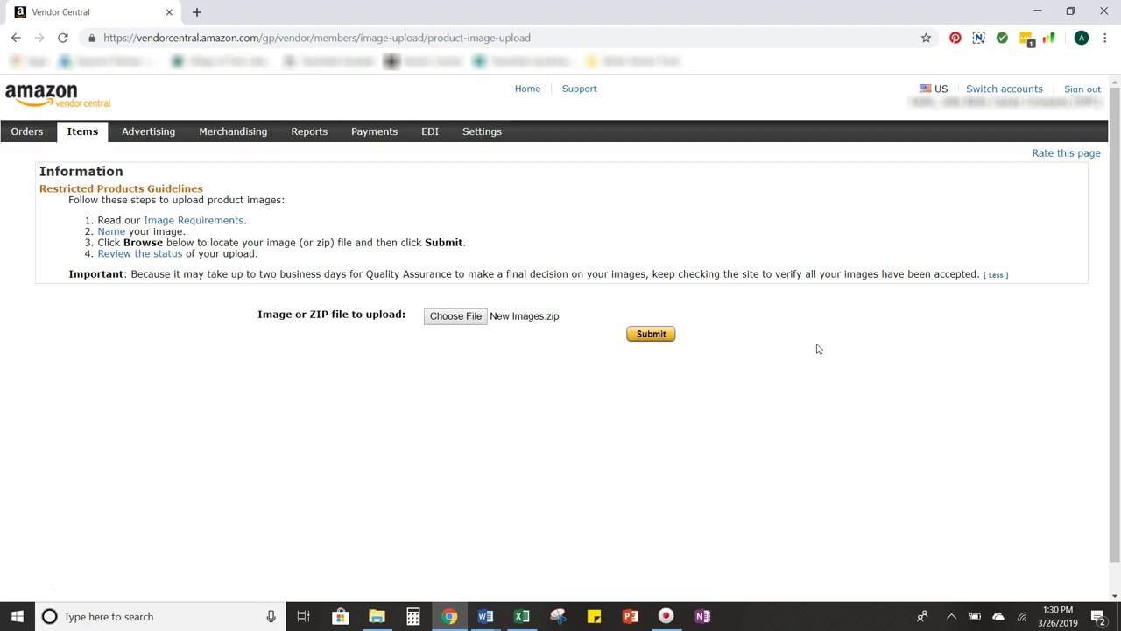
click(821, 335)
Open 'Review the status' to see recent uploads, including one rejected for small dimensions.
click(143, 255)
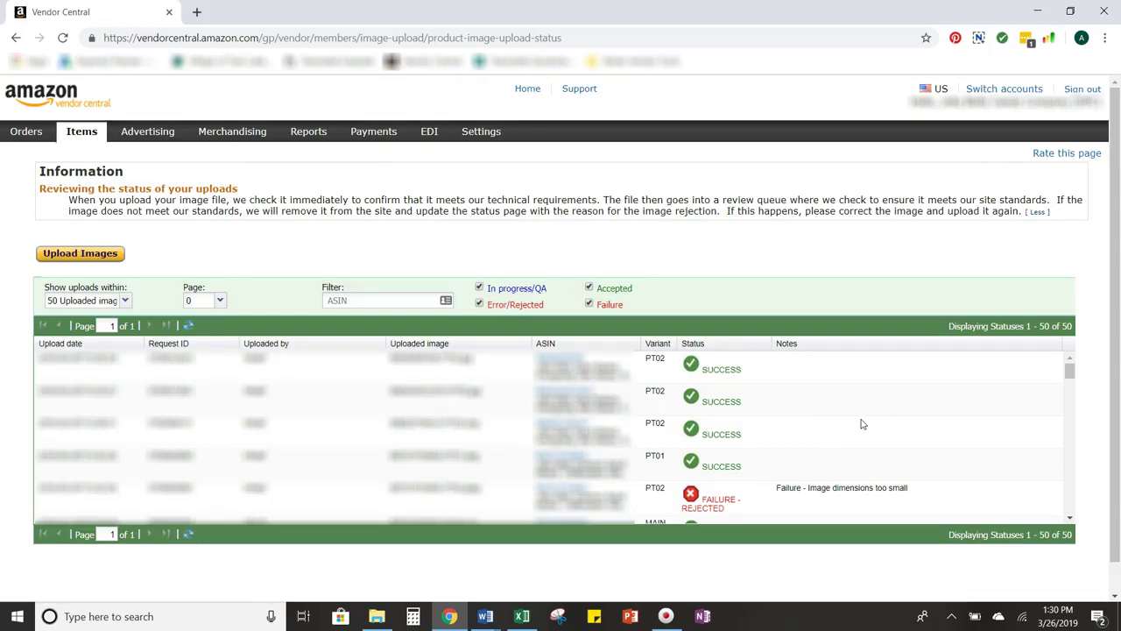
click(940, 433)
click(739, 304)
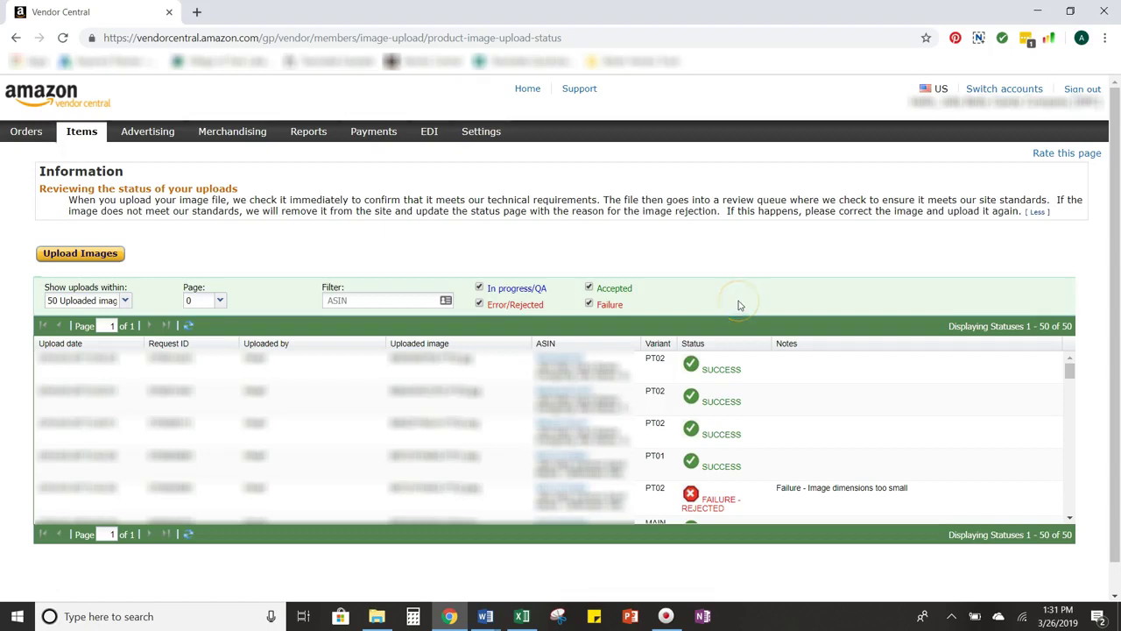